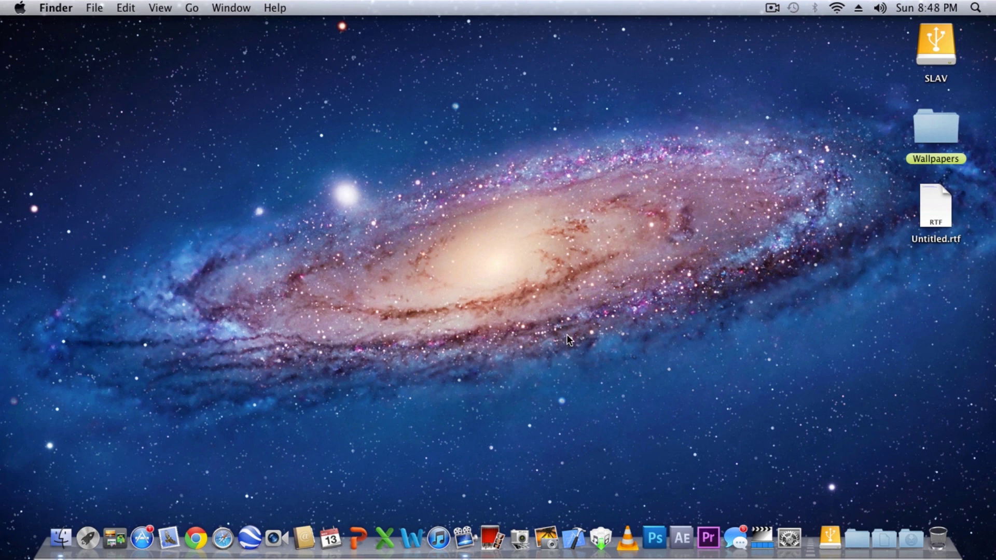
# Step: Launch Adobe Premiere Pro CS6 from the Dock
pyautogui.click(709, 538)
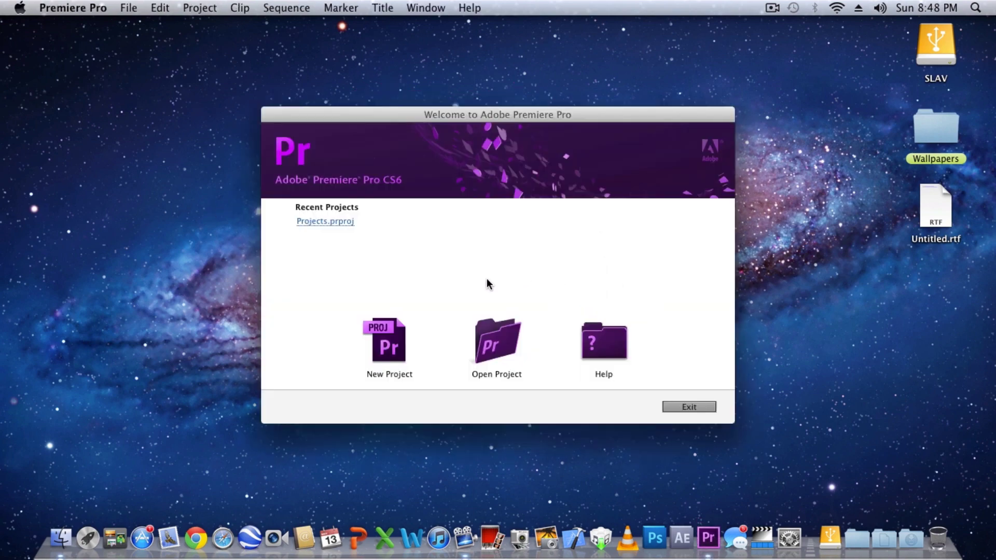
# Step: Create a new Premiere project named 'test'
pyautogui.click(384, 343)
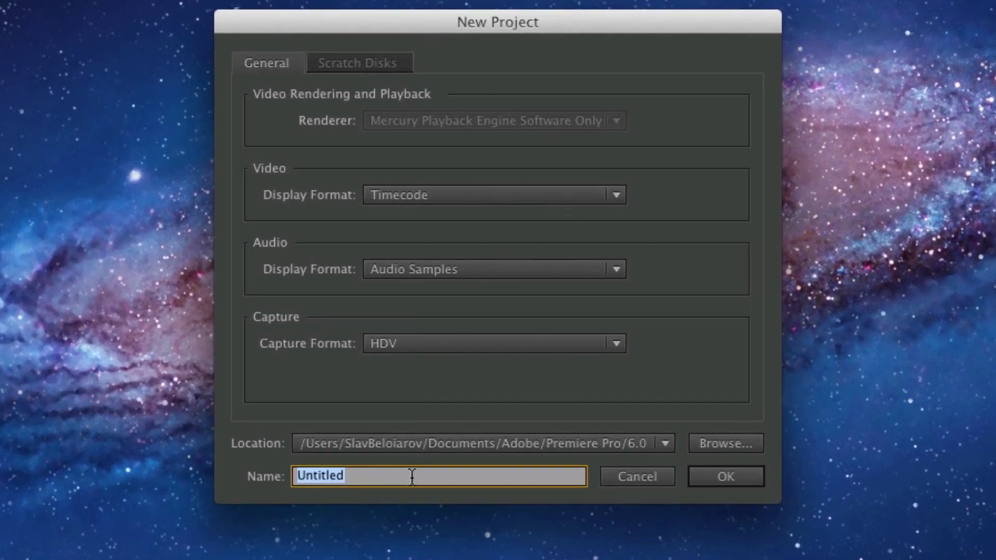
pyautogui.write('test')
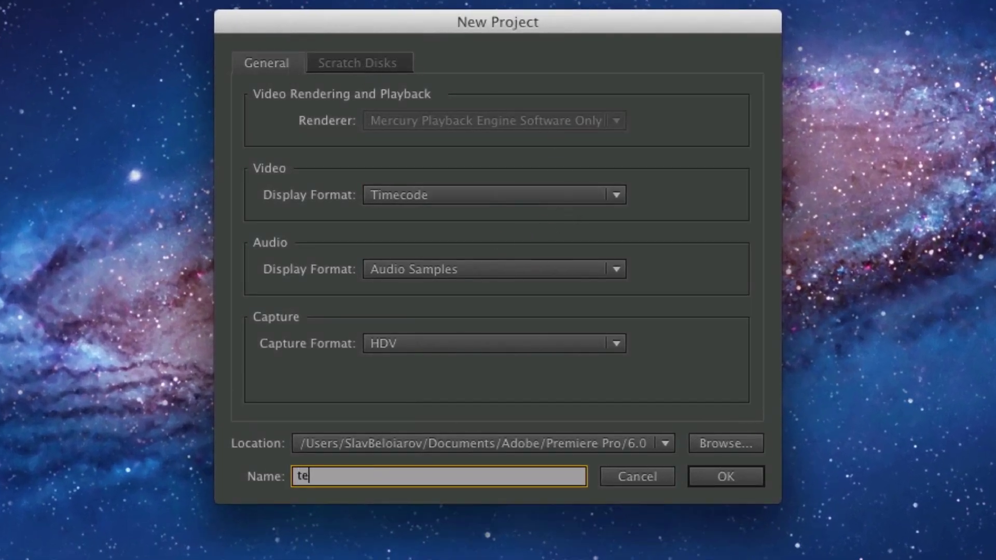
pyautogui.click(731, 474)
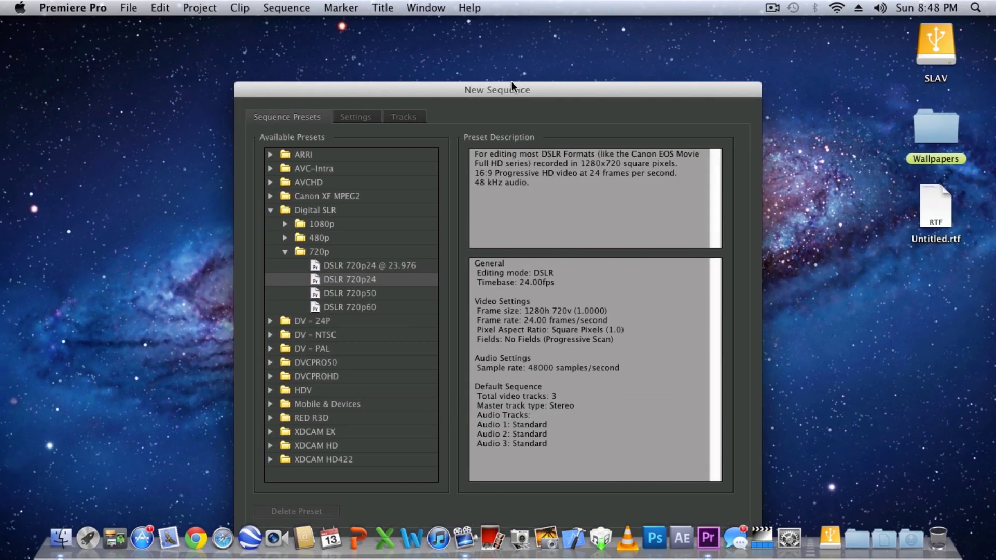
# Step: Reposition the New Sequence dialog and collapse the Digital SLR preset groups
pyautogui.moveTo(512, 82); pyautogui.dragTo(496, 48)
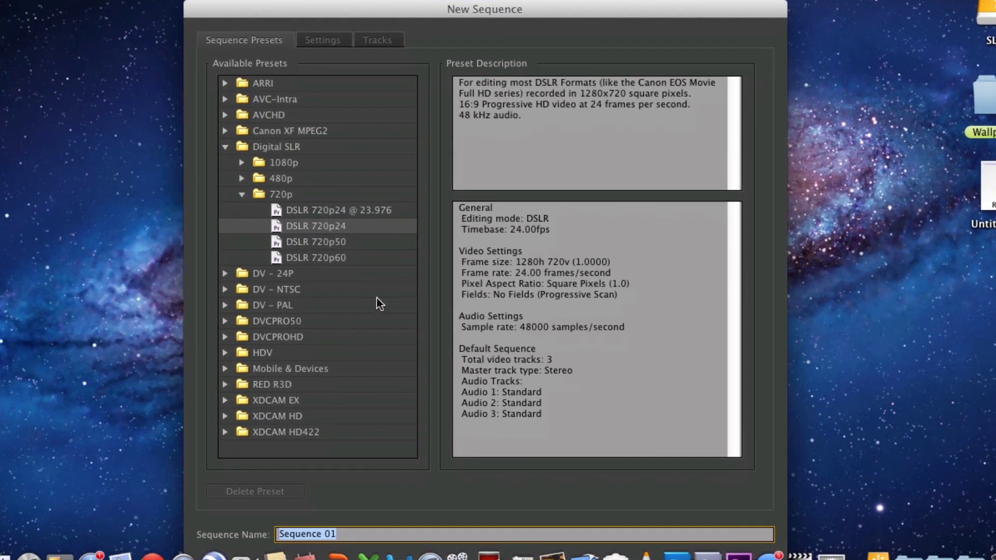
pyautogui.moveTo(514, 15); pyautogui.dragTo(511, 0)
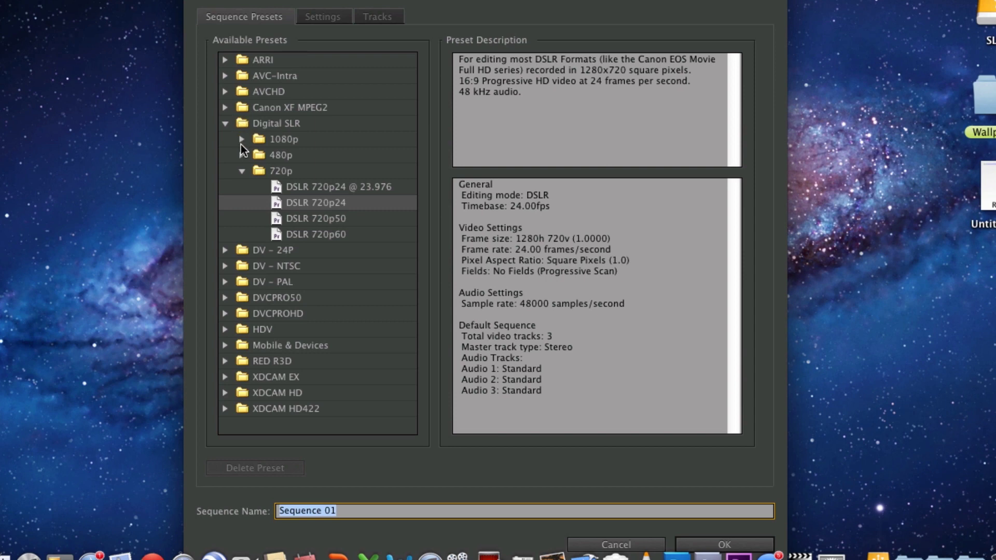
pyautogui.click(244, 169)
pyautogui.click(227, 123)
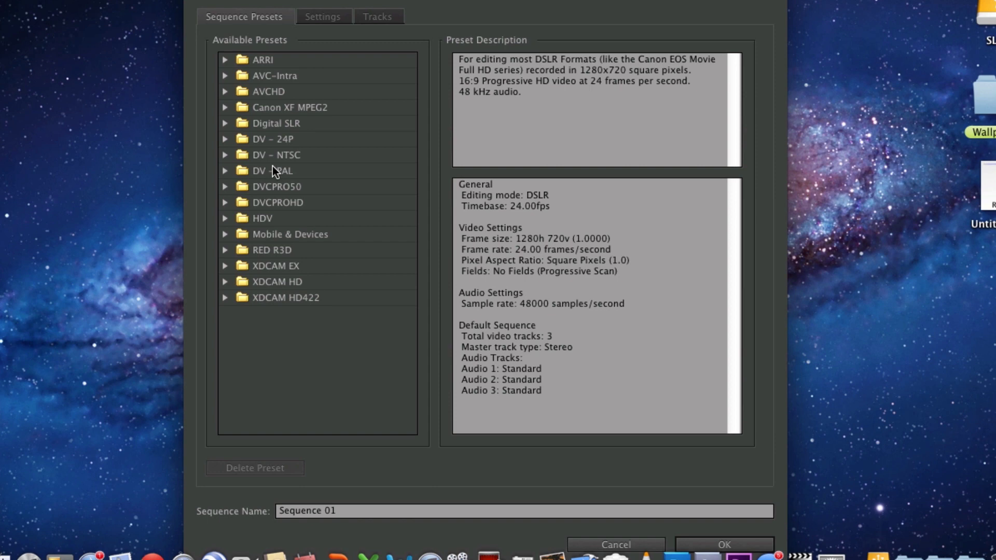
# Step: Compare the DSLR and HDV presets and settle on HDV 1080p30 (1440x1080, 29.97 fps)
pyautogui.click(225, 219)
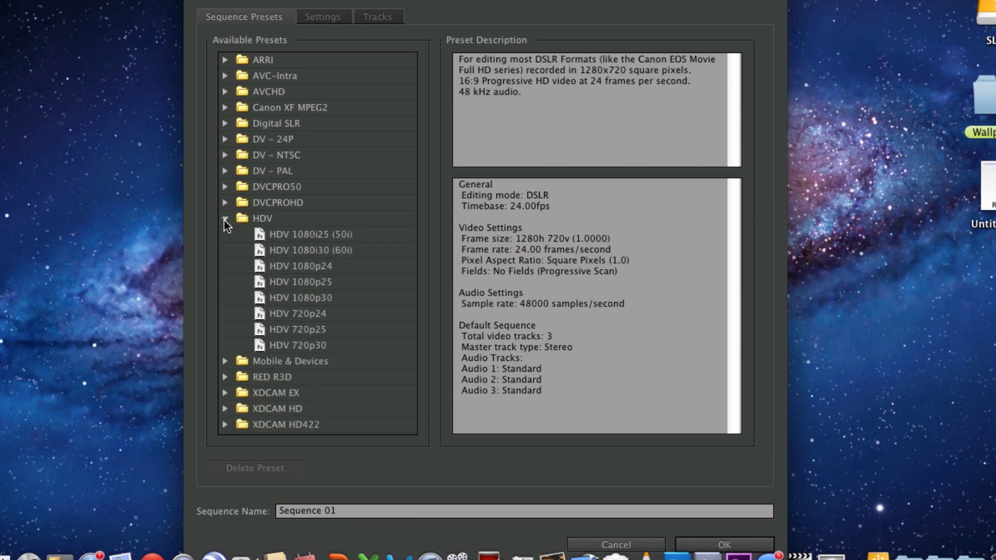
pyautogui.click(282, 292)
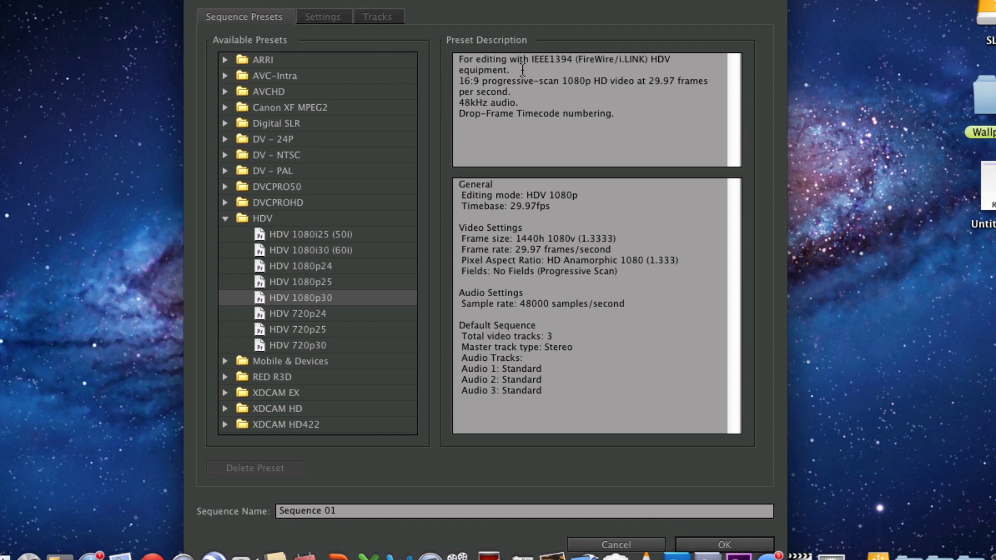
pyautogui.click(224, 219)
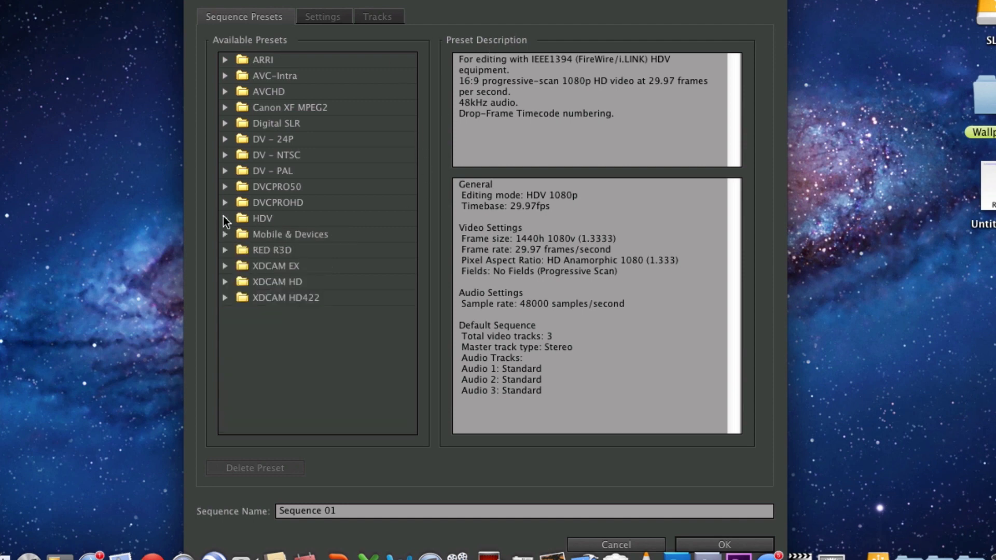
pyautogui.click(225, 123)
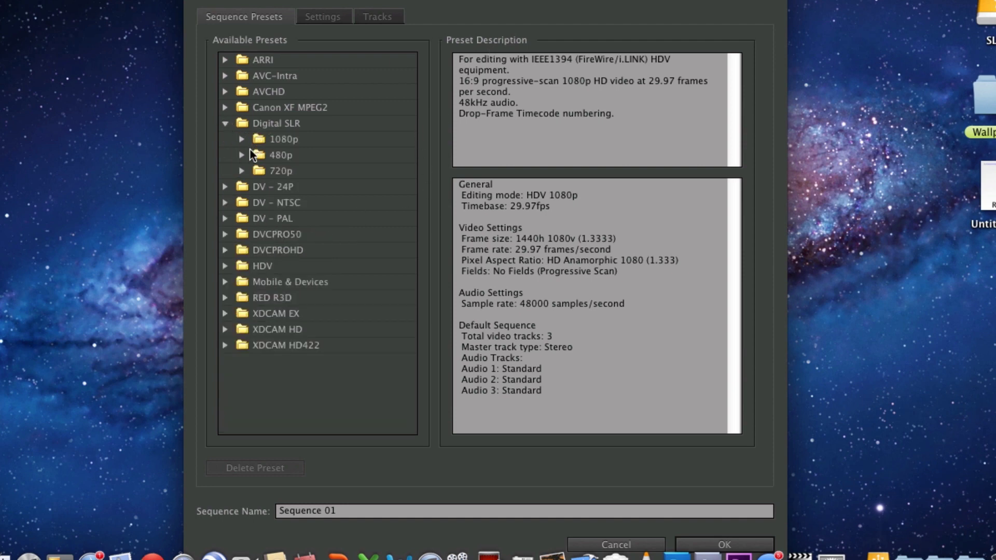
pyautogui.click(244, 171)
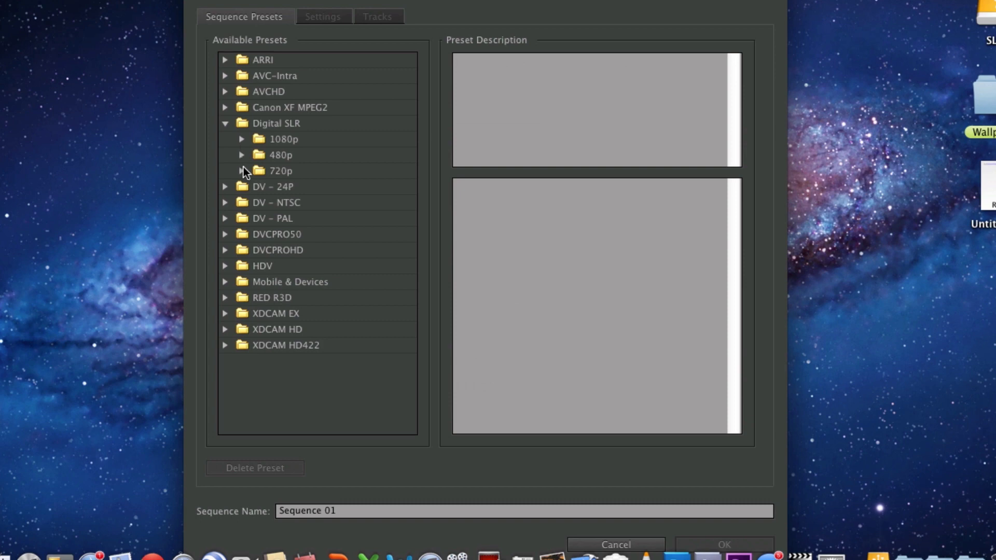
pyautogui.click(242, 140)
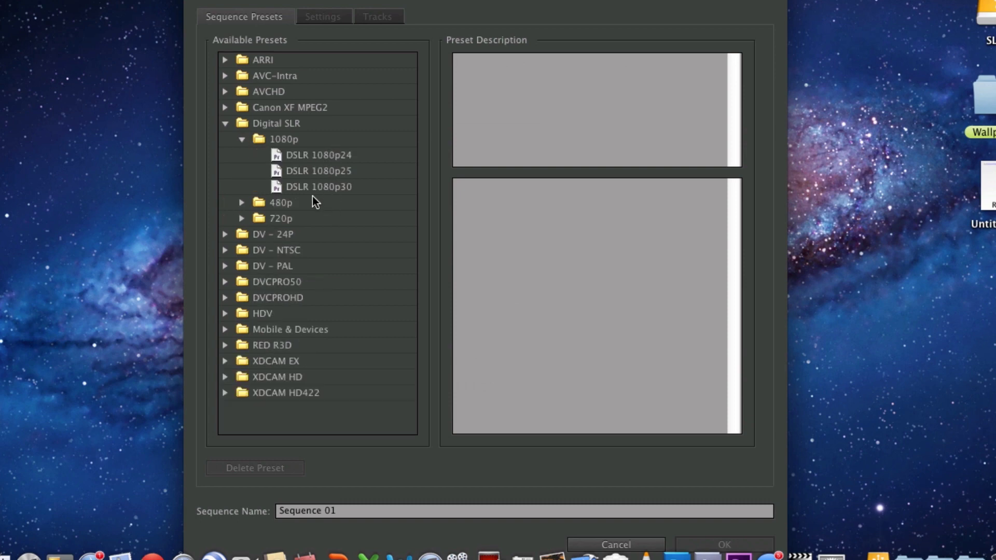
pyautogui.click(243, 140)
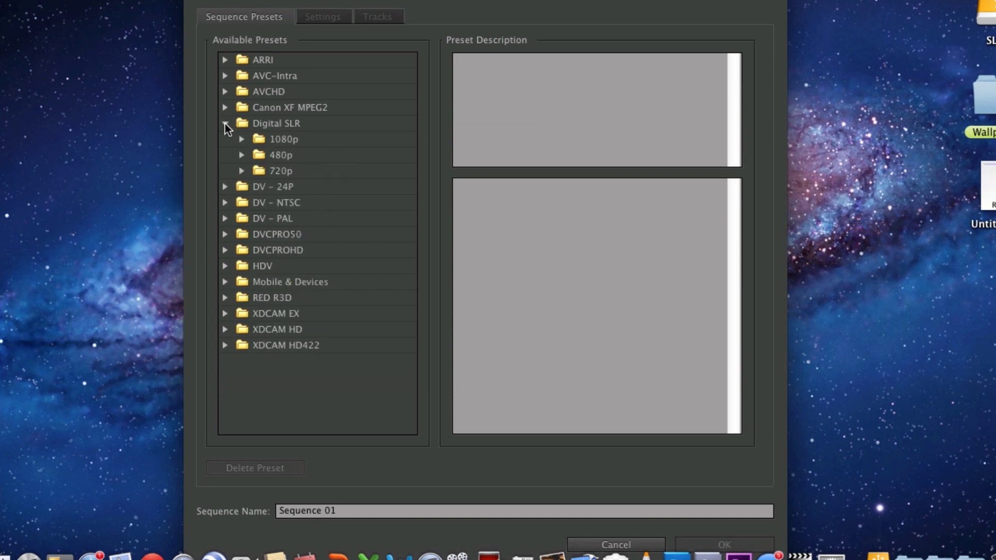
pyautogui.click(225, 123)
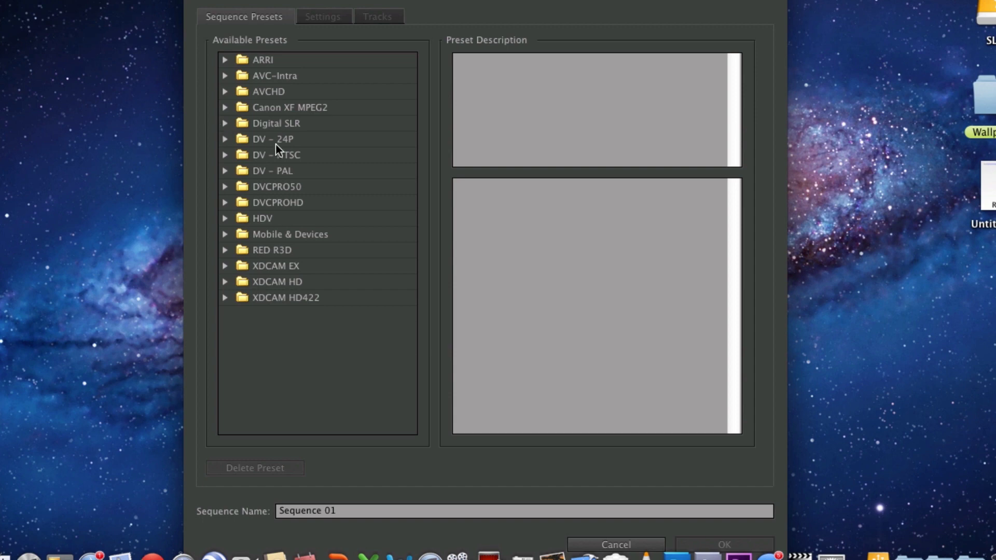
pyautogui.click(225, 218)
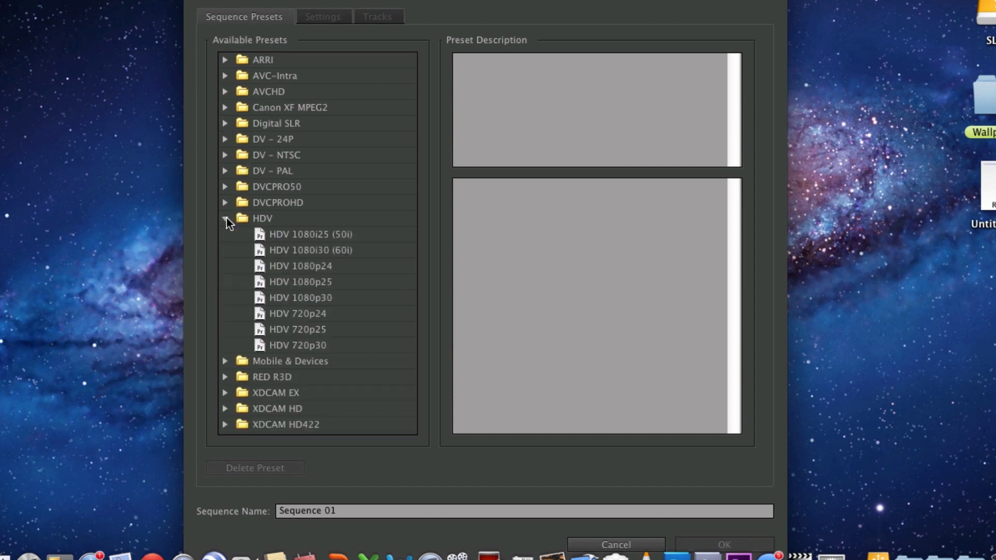
pyautogui.click(269, 345)
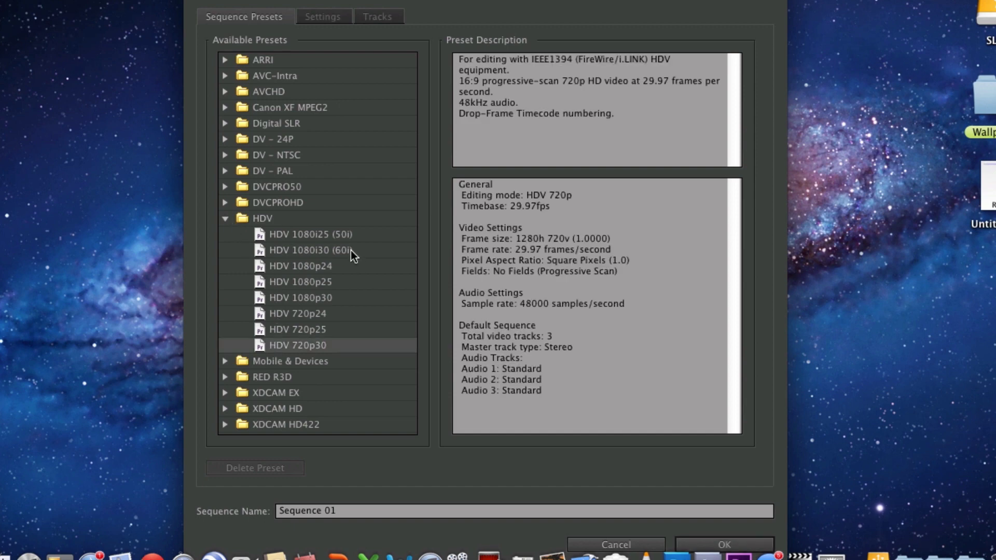
pyautogui.click(301, 297)
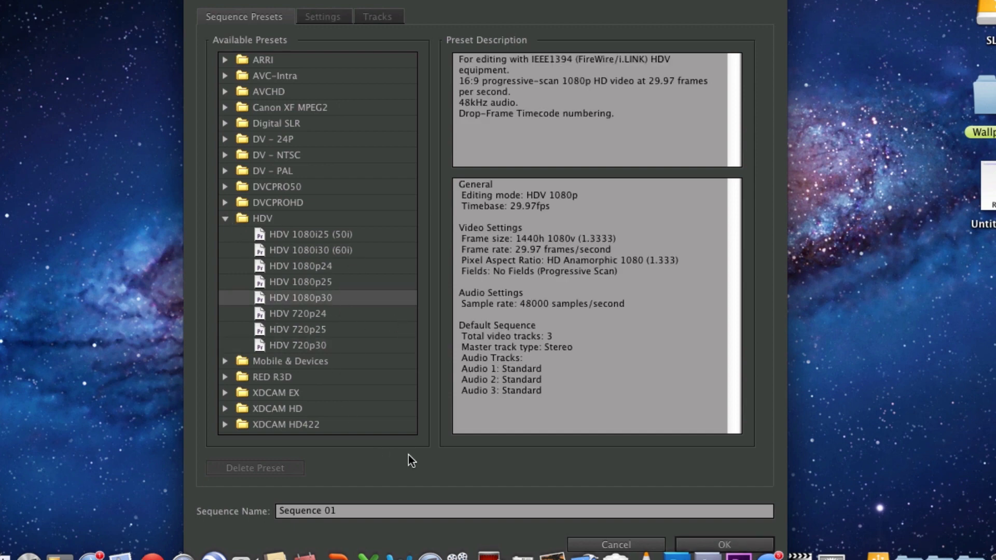
pyautogui.click(382, 516)
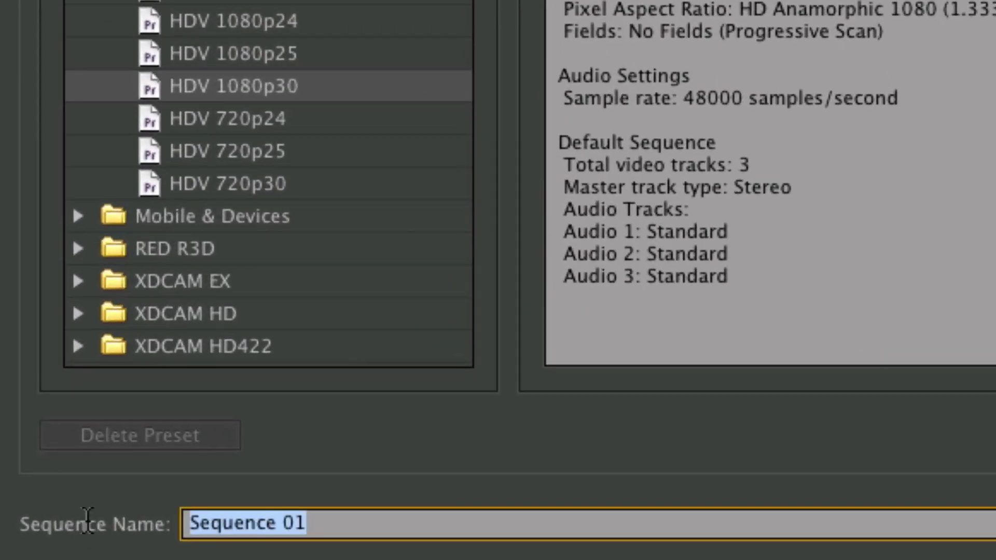
# Step: Name the sequence 'test' and create it with the HDV 1080p30 settings
pyautogui.write('test')
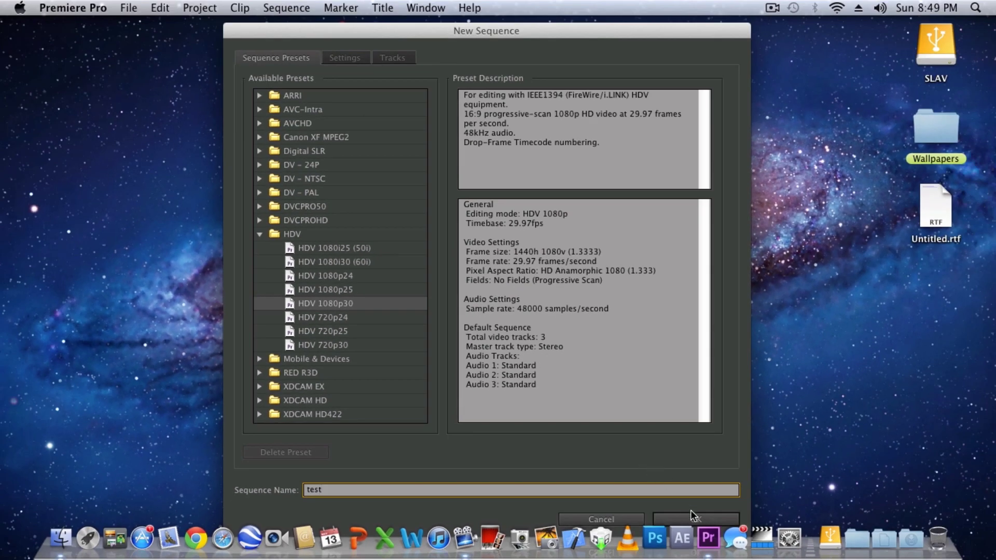
pyautogui.click(692, 515)
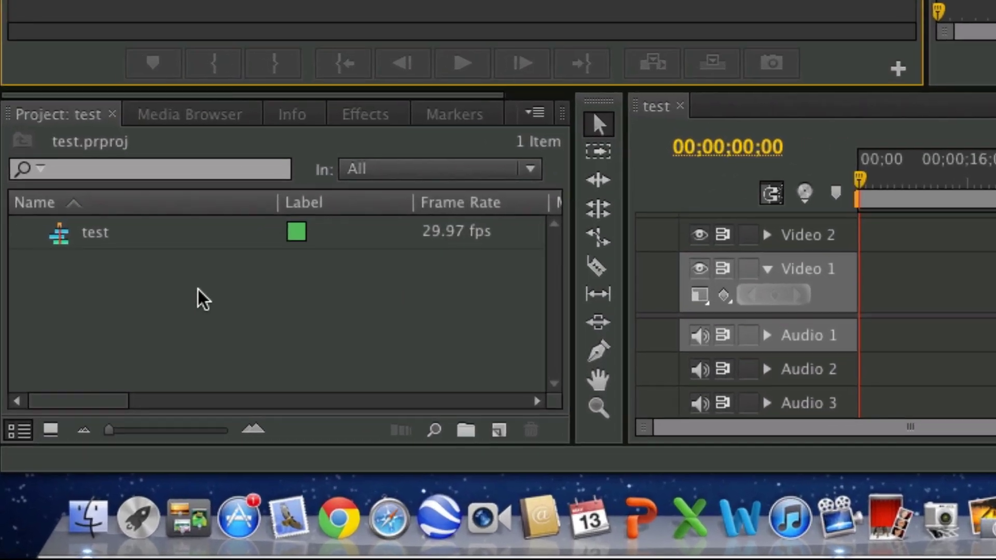
pyautogui.rightClick(107, 419)
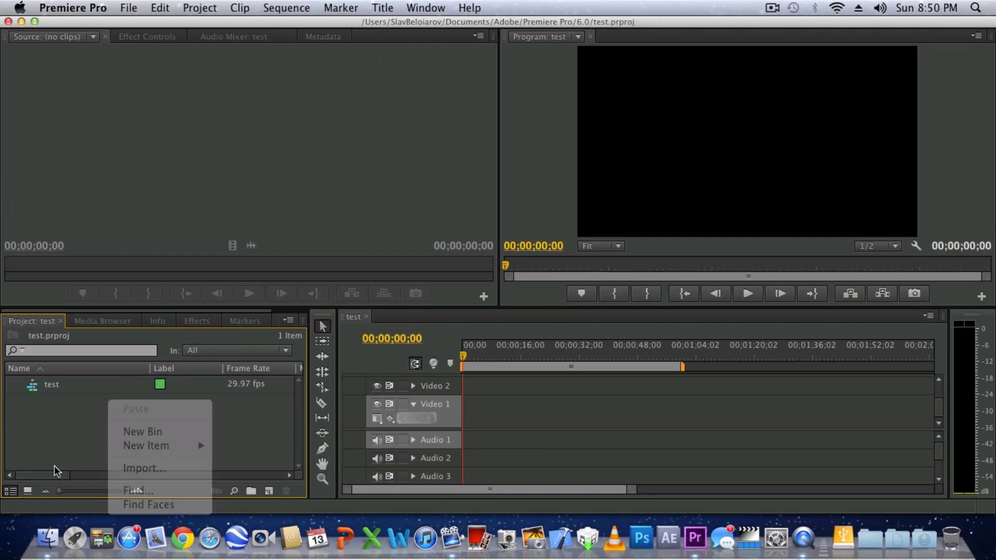
# Step: Import 102_0058.MP4 from the Desktop through File > Import
pyautogui.click(103, 386)
pyautogui.click(184, 11)
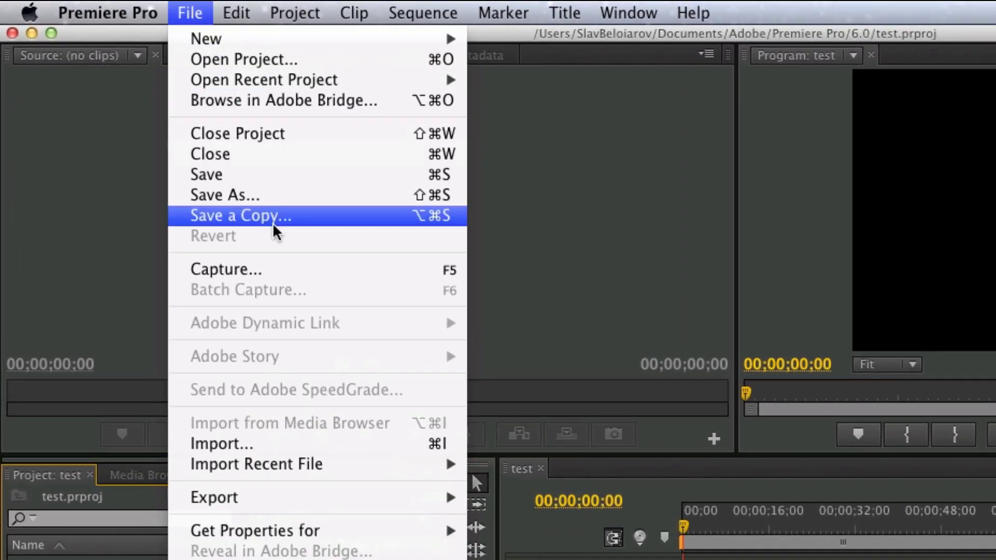
pyautogui.click(253, 431)
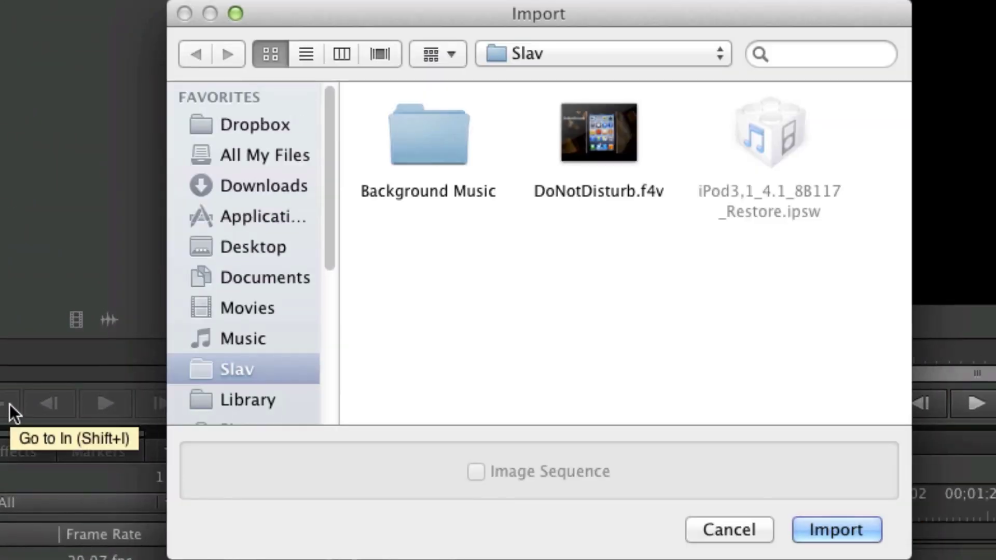
pyautogui.click(273, 251)
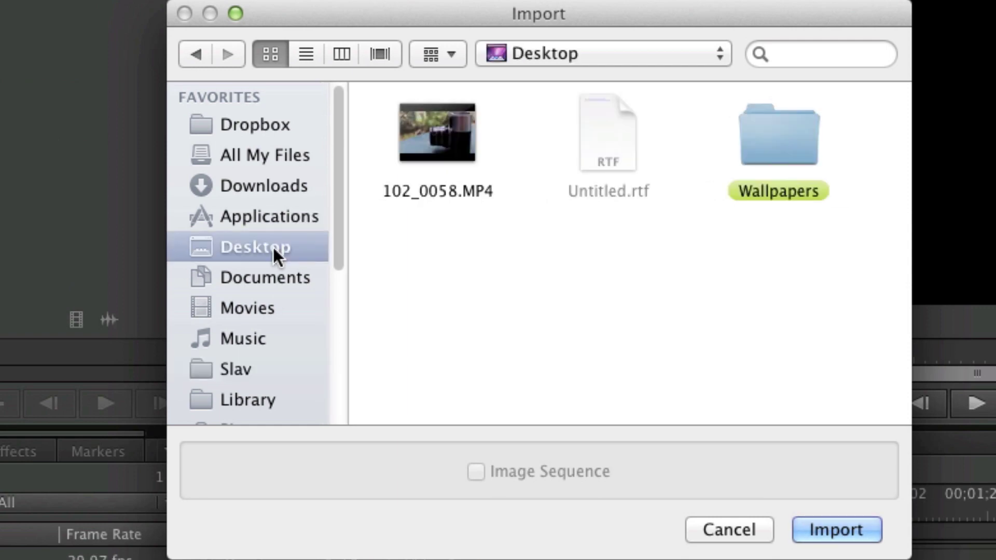
pyautogui.click(419, 156)
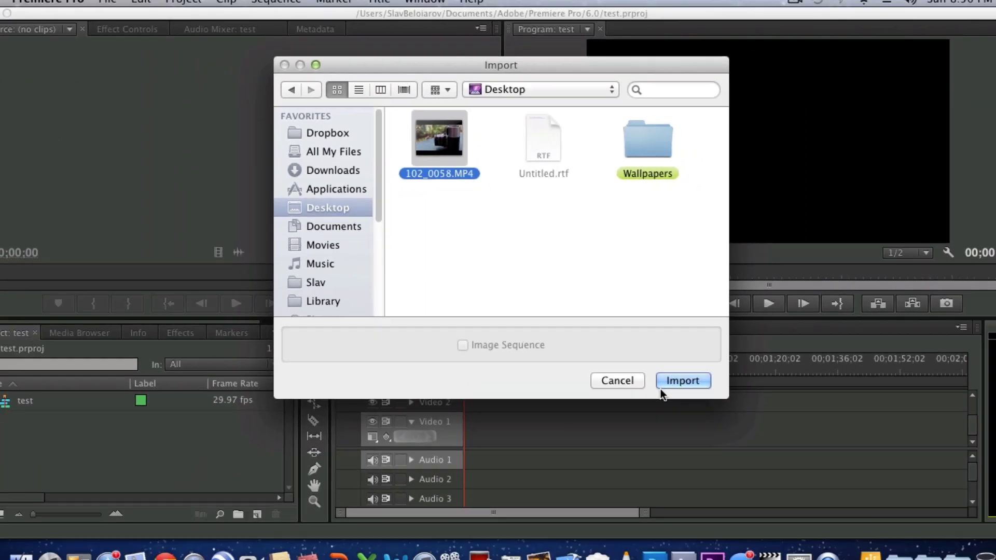
pyautogui.click(661, 387)
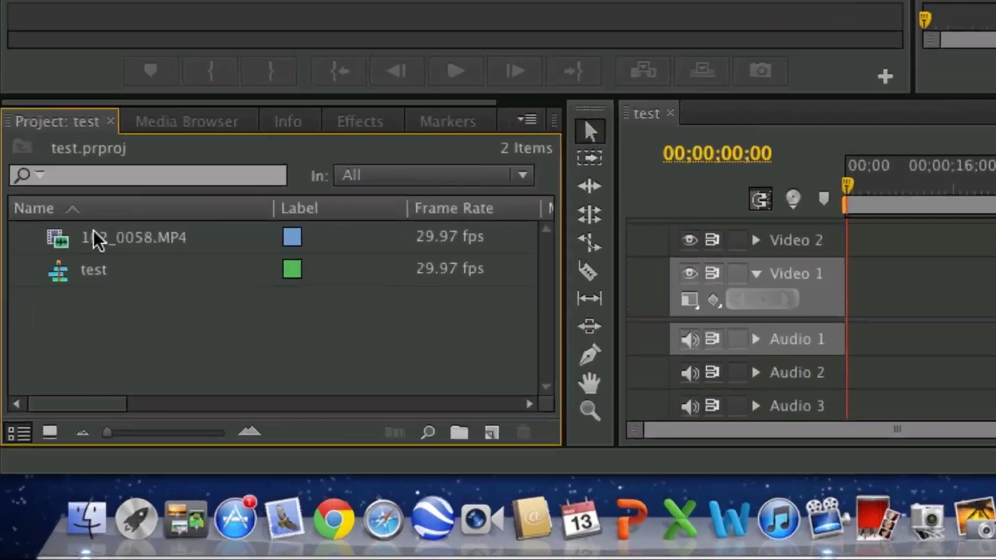
# Step: Drop 102_0058.MP4 at the start of Video 1/Audio 1, scrub it, and add a marker
pyautogui.moveTo(54, 385)
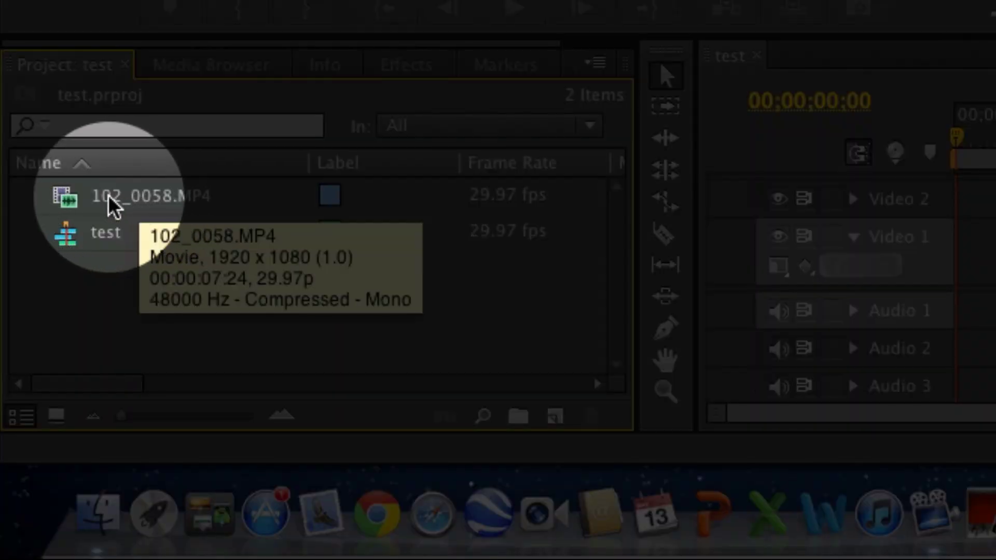
pyautogui.moveTo(109, 203); pyautogui.dragTo(205, 289)
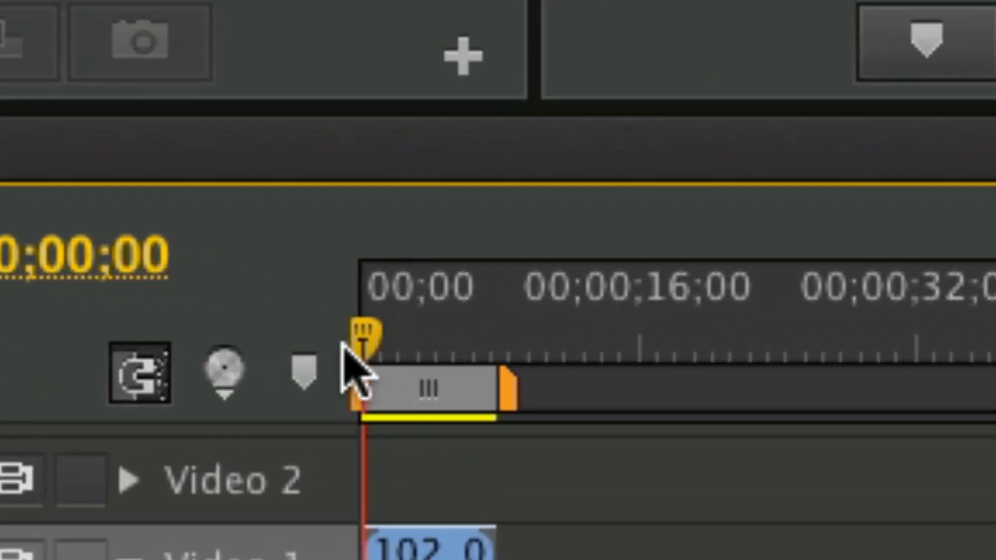
pyautogui.moveTo(462, 356); pyautogui.dragTo(472, 357)
pyautogui.moveTo(407, 340); pyautogui.dragTo(363, 410)
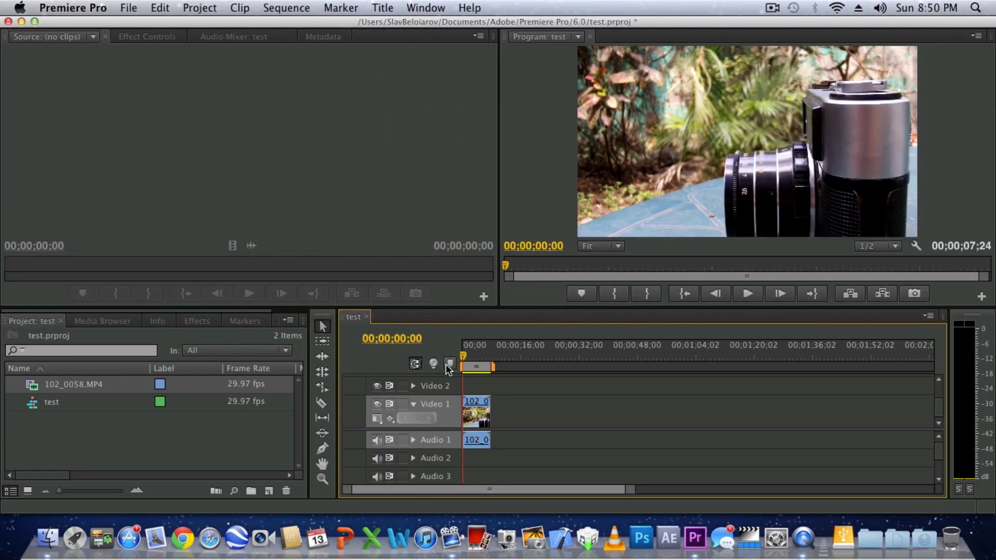
pyautogui.click(447, 364)
# Step: Apply the Cross Dissolve transition to the start of the clip and check the fade
pyautogui.click(192, 321)
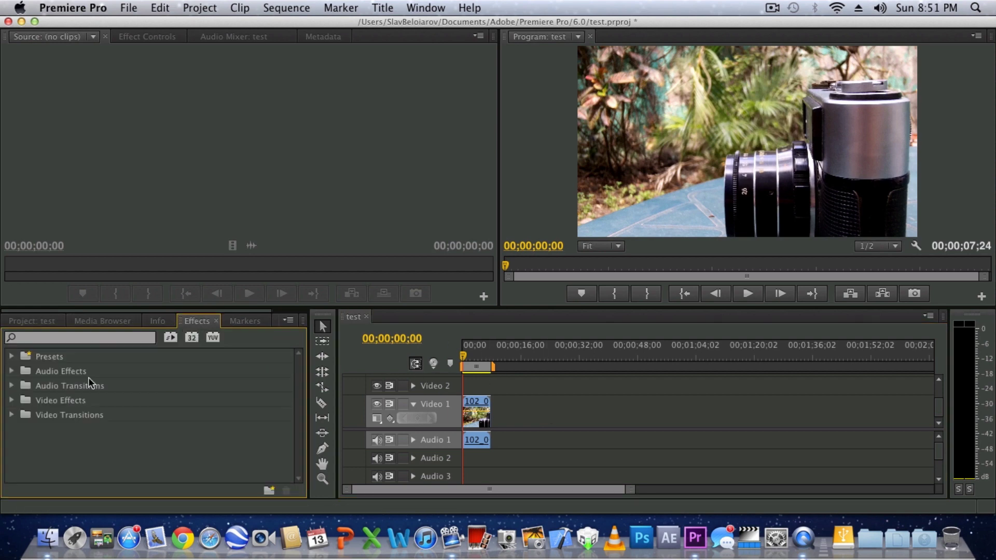
pyautogui.click(12, 415)
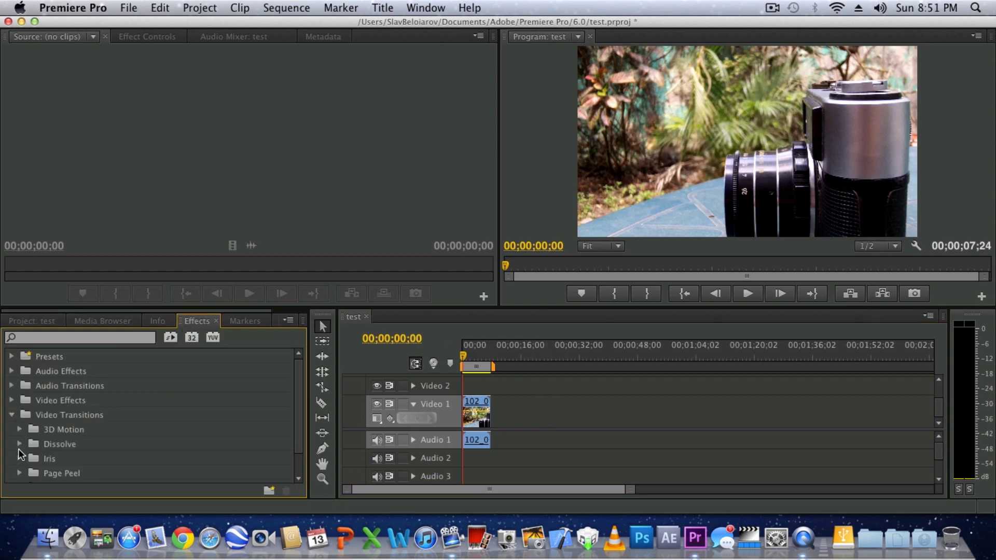
pyautogui.click(20, 444)
pyautogui.moveTo(54, 473); pyautogui.dragTo(472, 426)
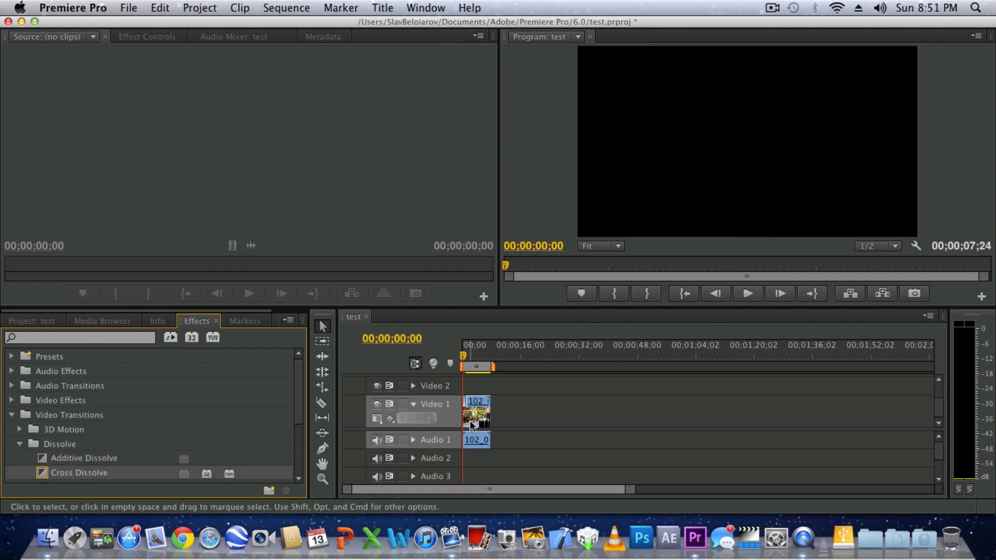
pyautogui.moveTo(55, 473)
pyautogui.mouseDown()
pyautogui.moveTo(373, 400)
pyautogui.moveTo(493, 423)
pyautogui.mouseUp()
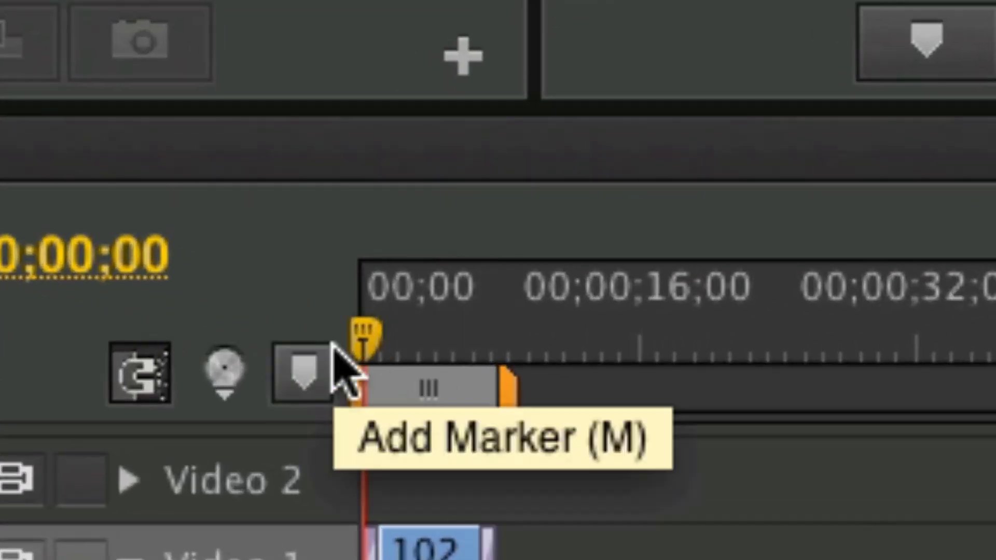
pyautogui.moveTo(363, 337)
pyautogui.mouseDown()
pyautogui.moveTo(507, 338)
pyautogui.moveTo(363, 338)
pyautogui.mouseUp()
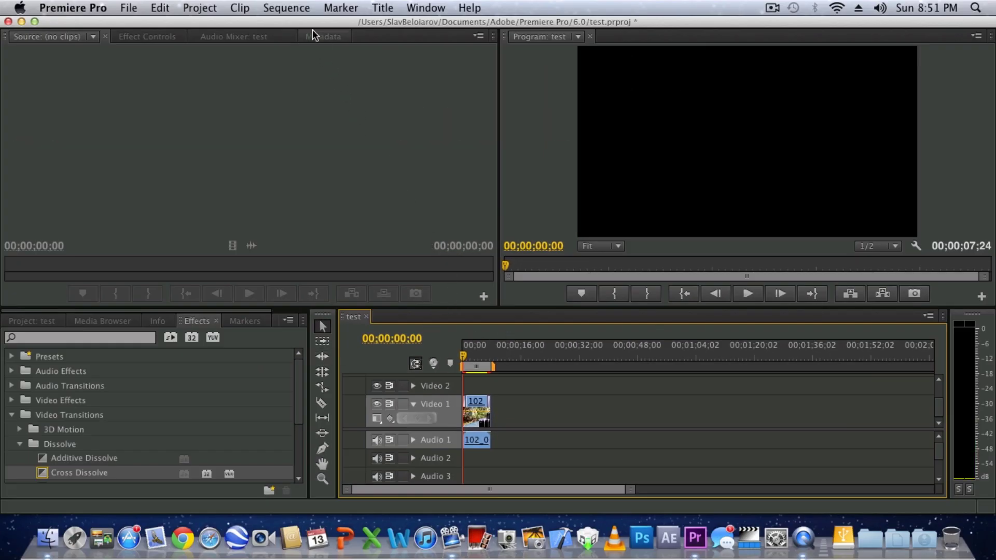
# Step: Render the entire work area and play the sequence back from the start
pyautogui.click(302, 6)
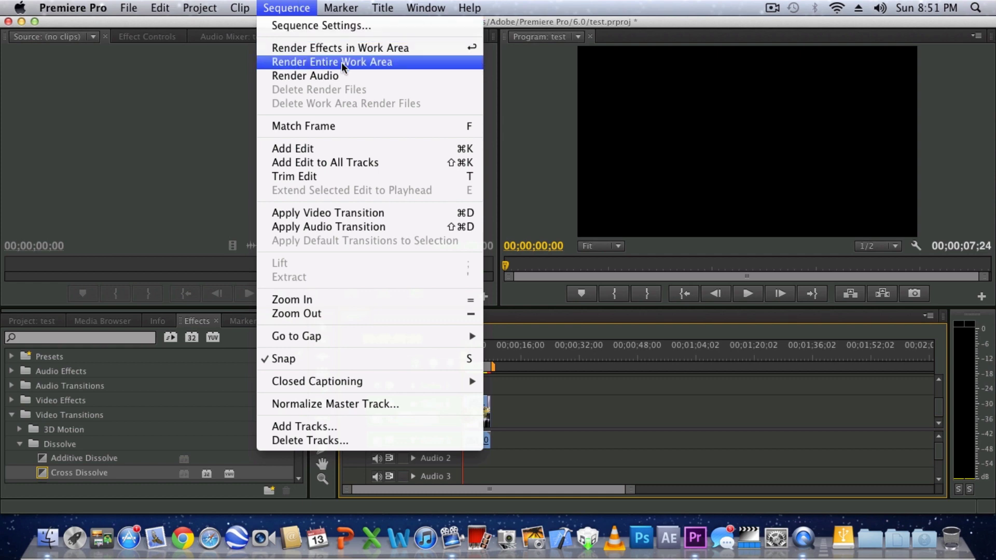
pyautogui.click(365, 63)
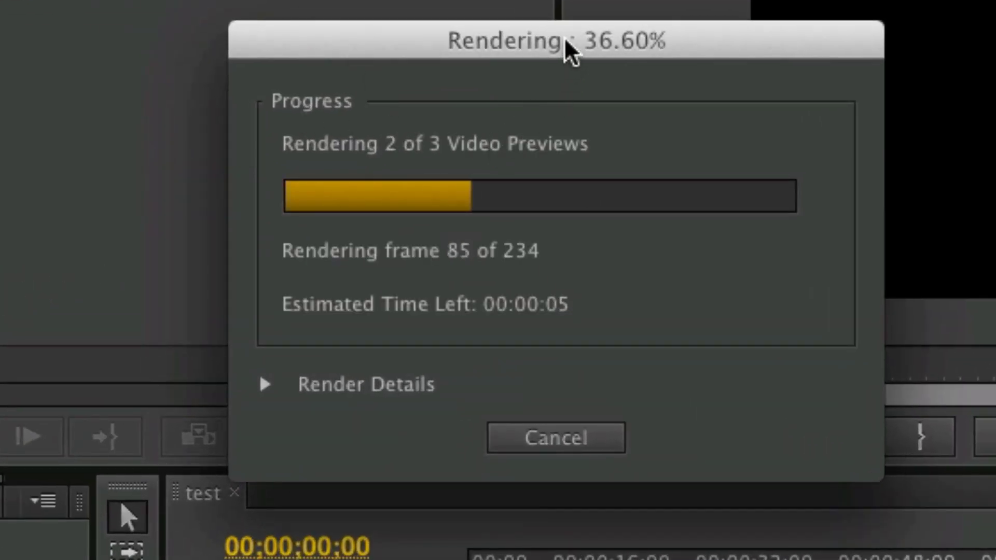
pyautogui.click(265, 383)
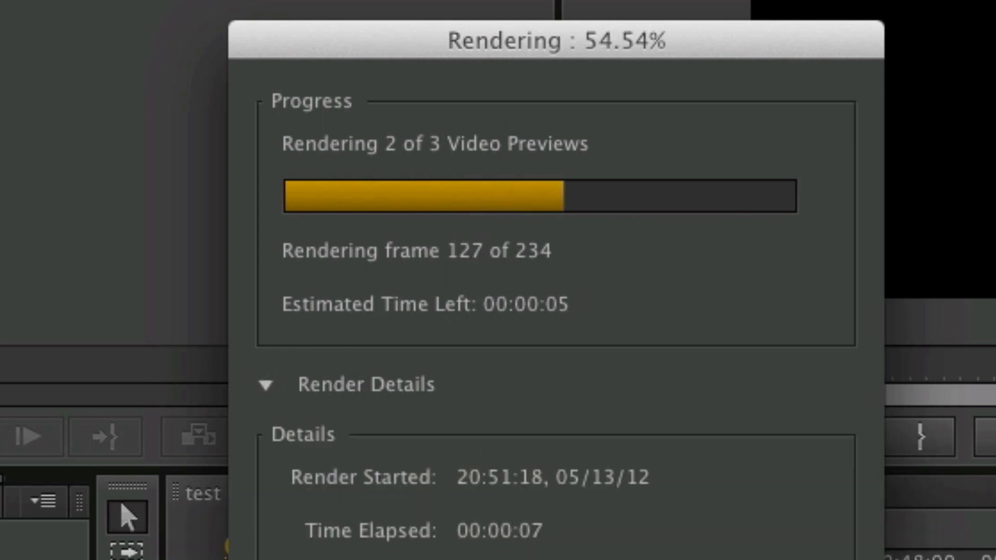
pyautogui.click(265, 384)
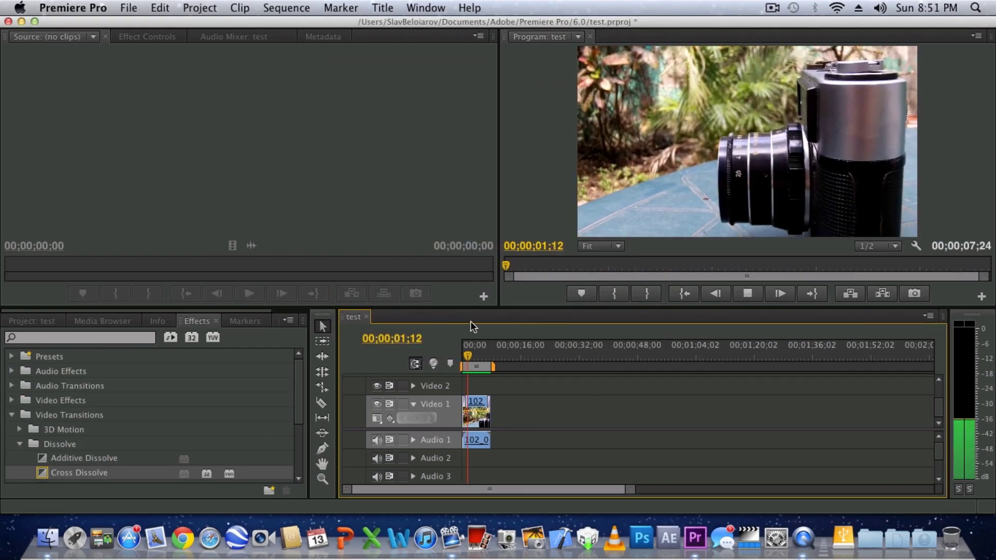
pyautogui.click(460, 356)
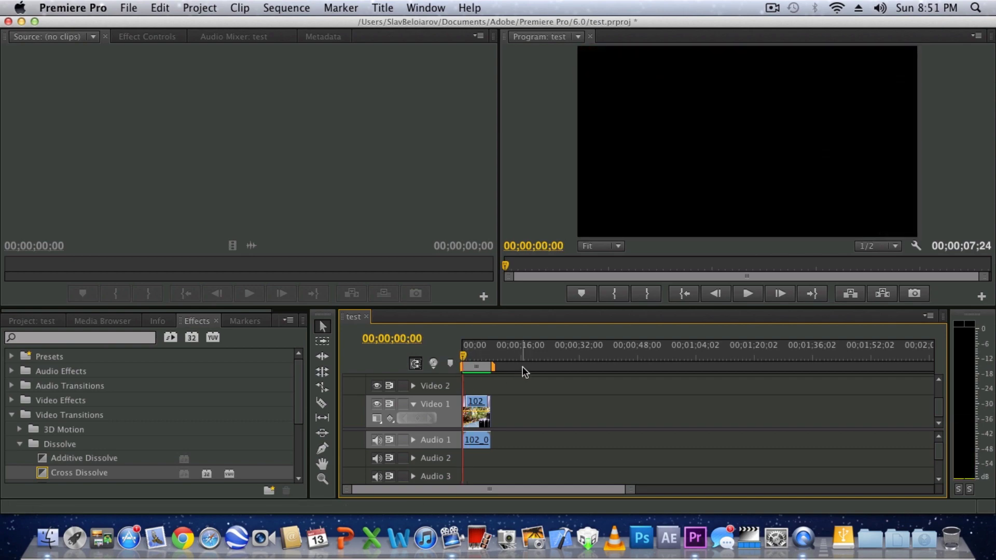
pyautogui.click(474, 358)
pyautogui.press('space')
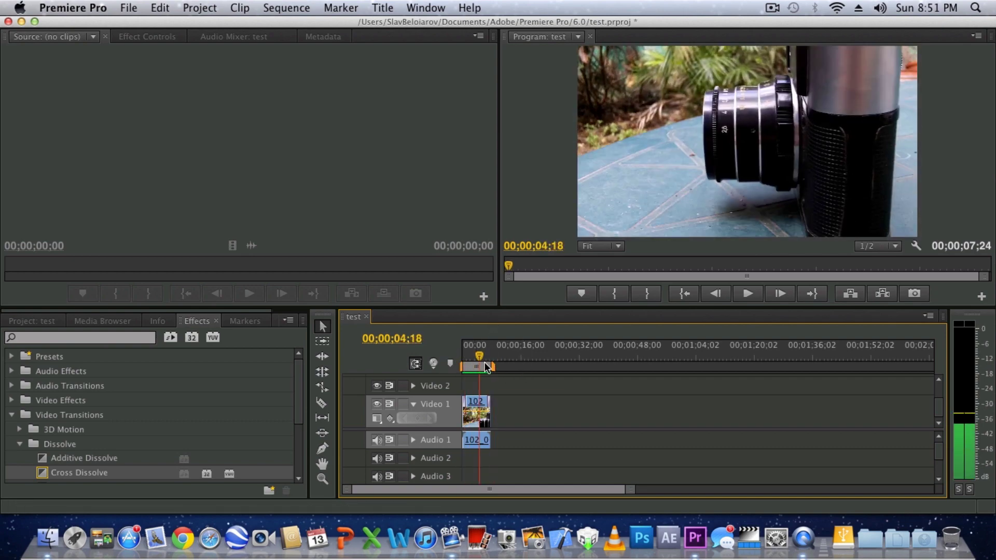
pyautogui.moveTo(474, 366); pyautogui.dragTo(451, 381)
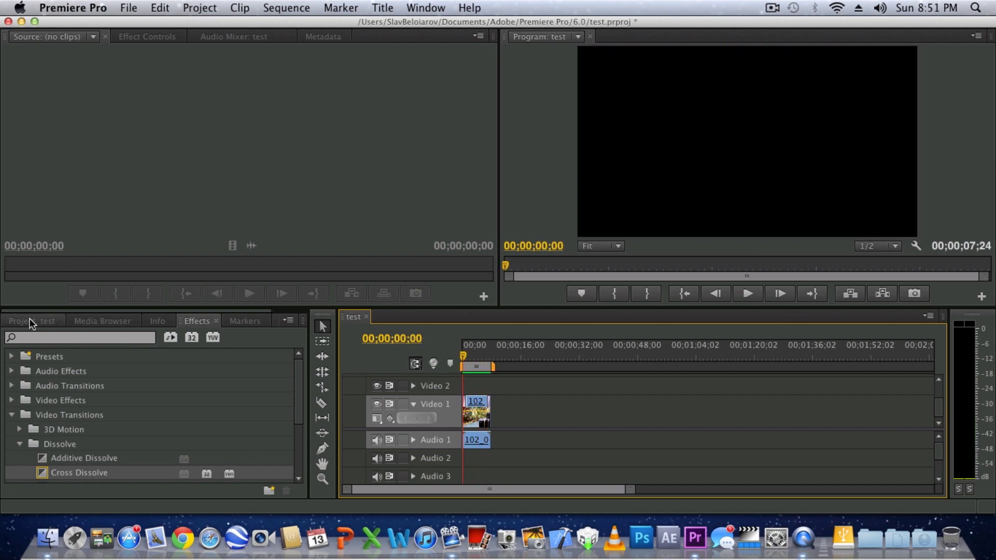
# Step: Open Export Settings and choose F4V with the Match Source Attributes (High Quality) preset
pyautogui.click(31, 321)
pyautogui.click(129, 8)
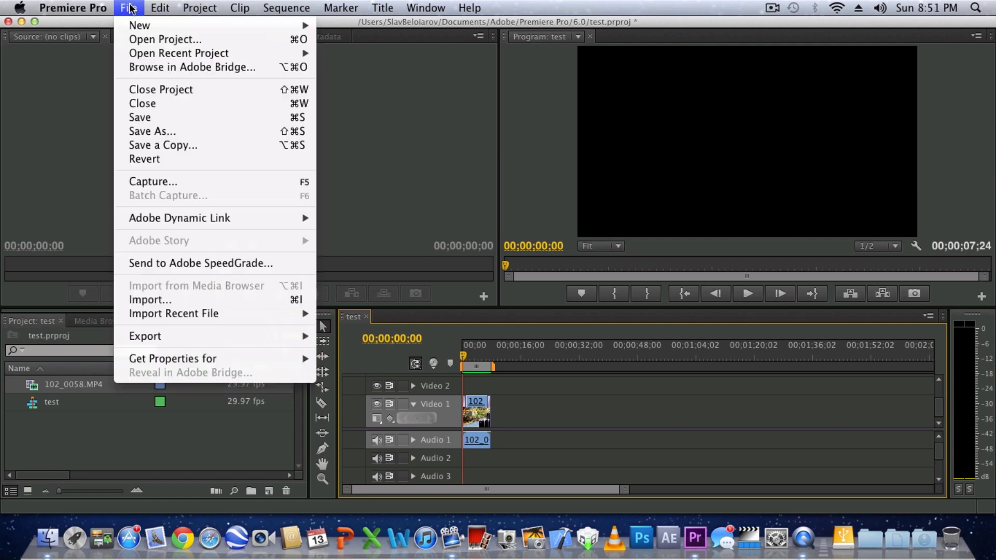
pyautogui.moveTo(161, 332)
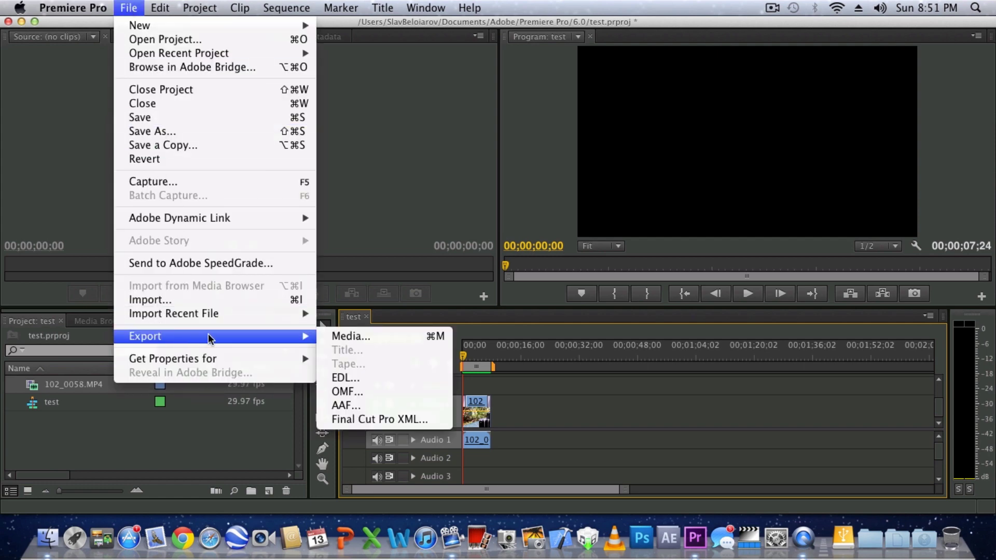
pyautogui.click(395, 340)
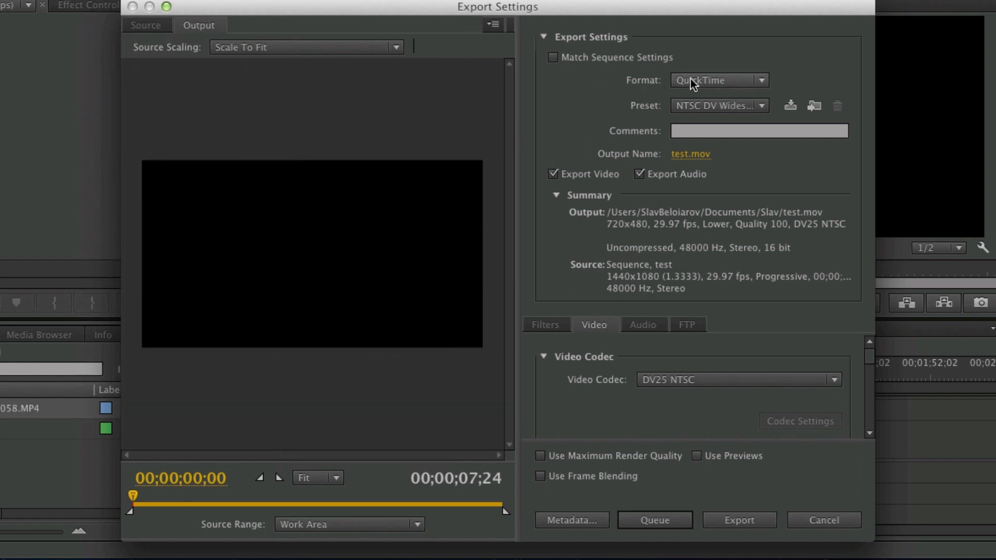
pyautogui.click(553, 57)
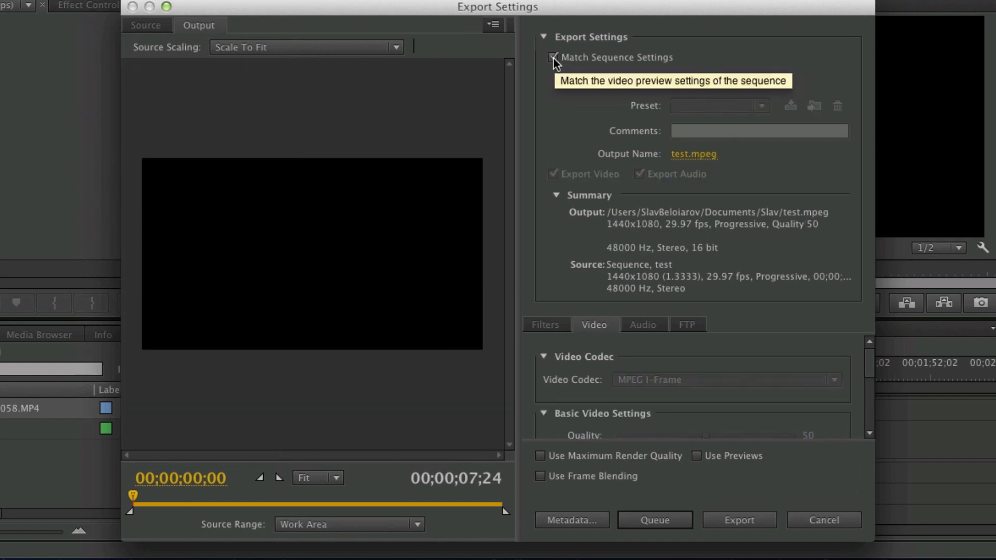
pyautogui.click(553, 58)
pyautogui.click(552, 59)
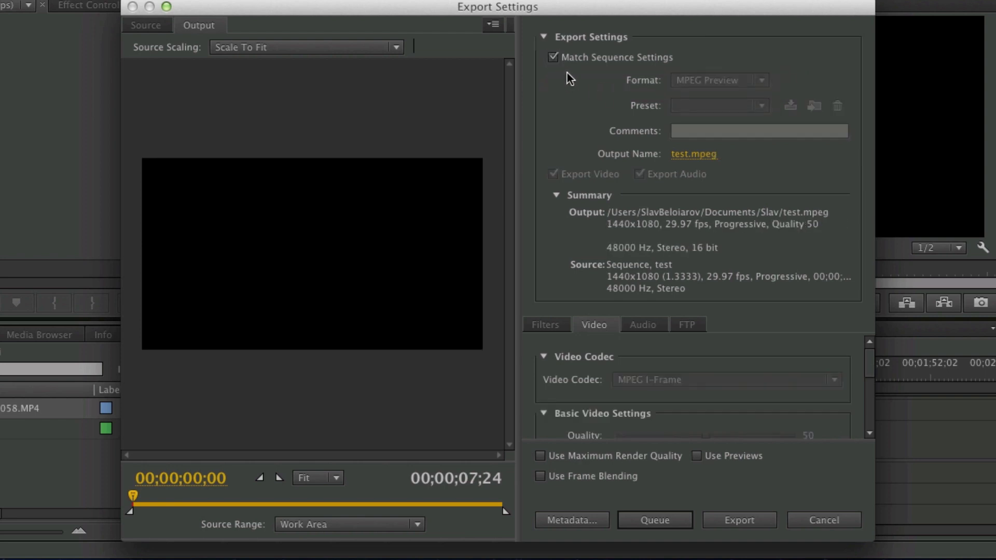
pyautogui.click(553, 58)
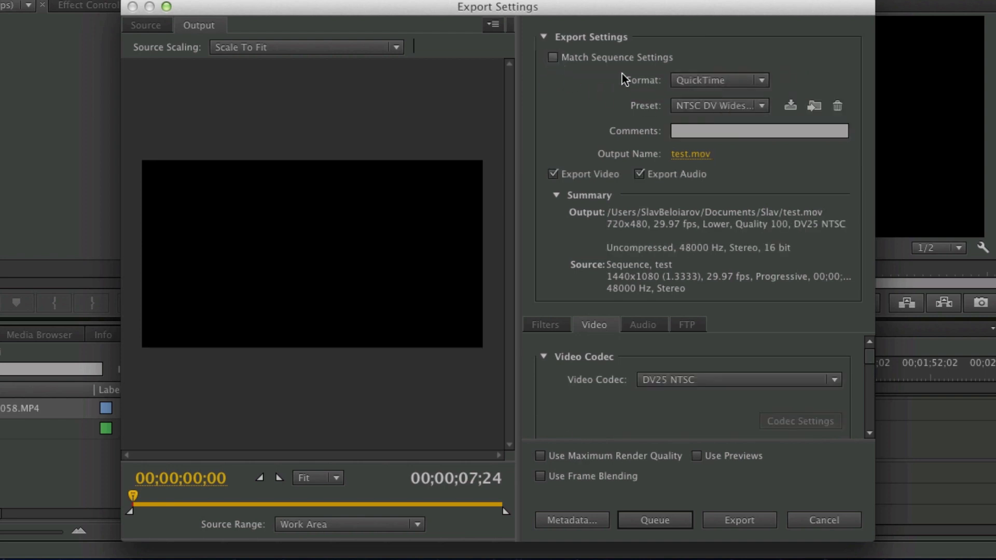
pyautogui.click(692, 83)
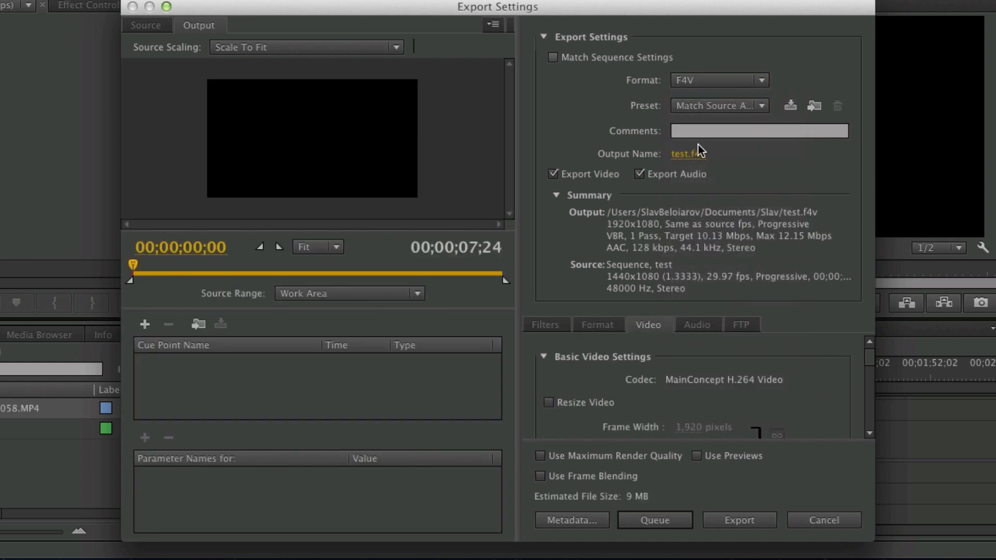
pyautogui.click(708, 111)
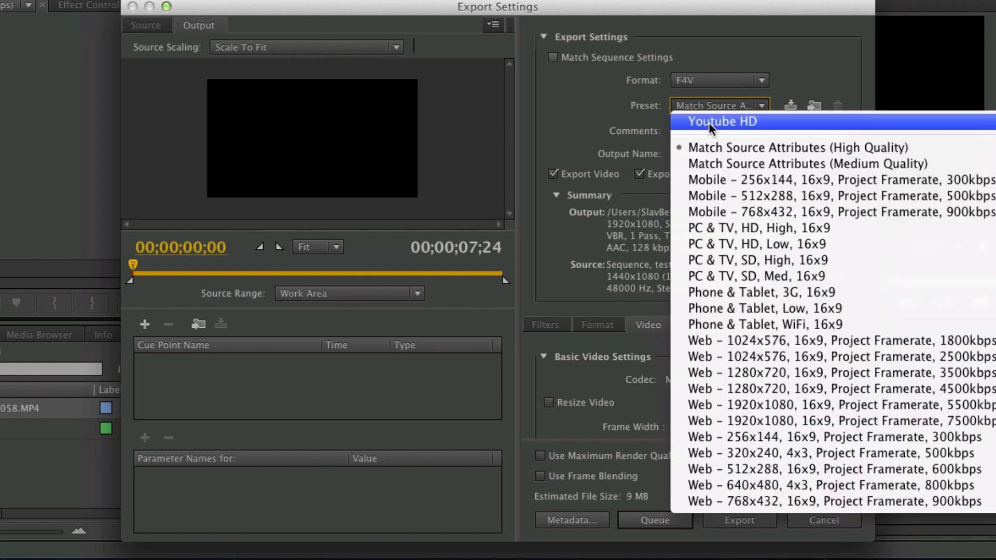
pyautogui.click(893, 149)
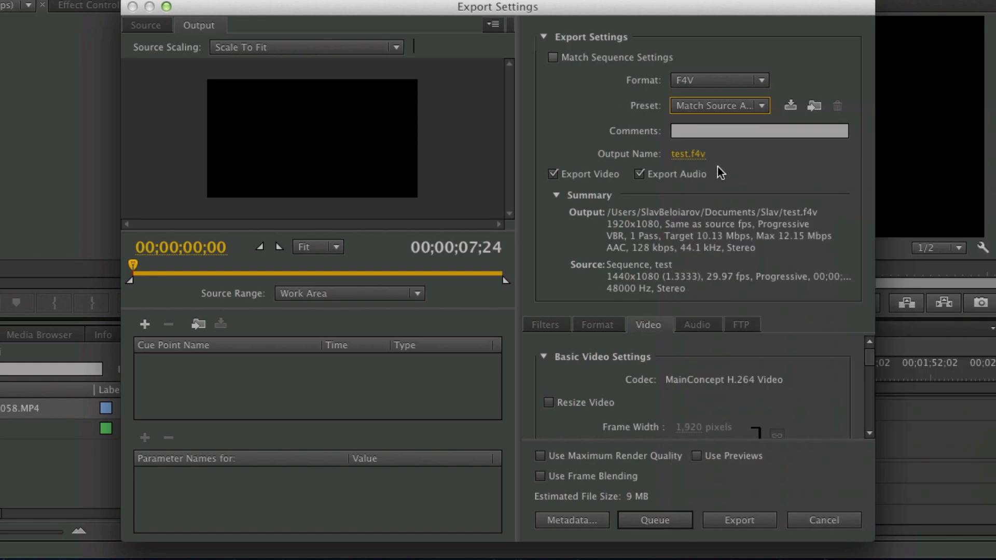
# Step: Set the output file to test.f4v on the Desktop
pyautogui.click(679, 155)
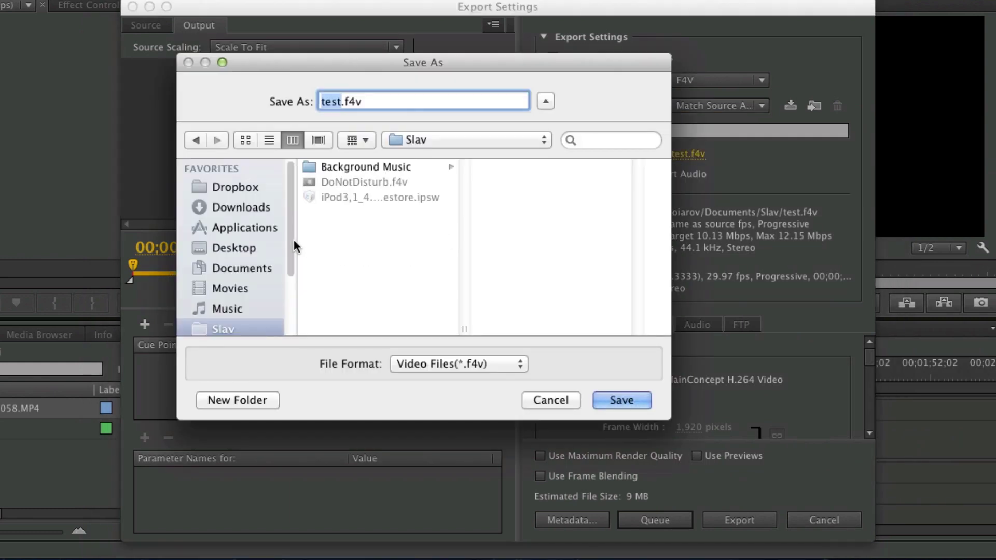
pyautogui.click(229, 248)
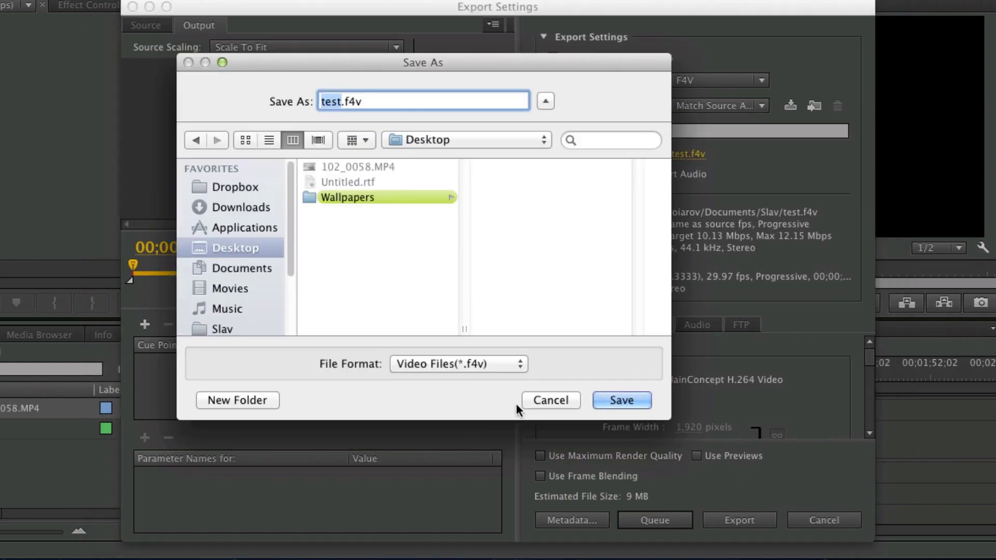
pyautogui.click(489, 364)
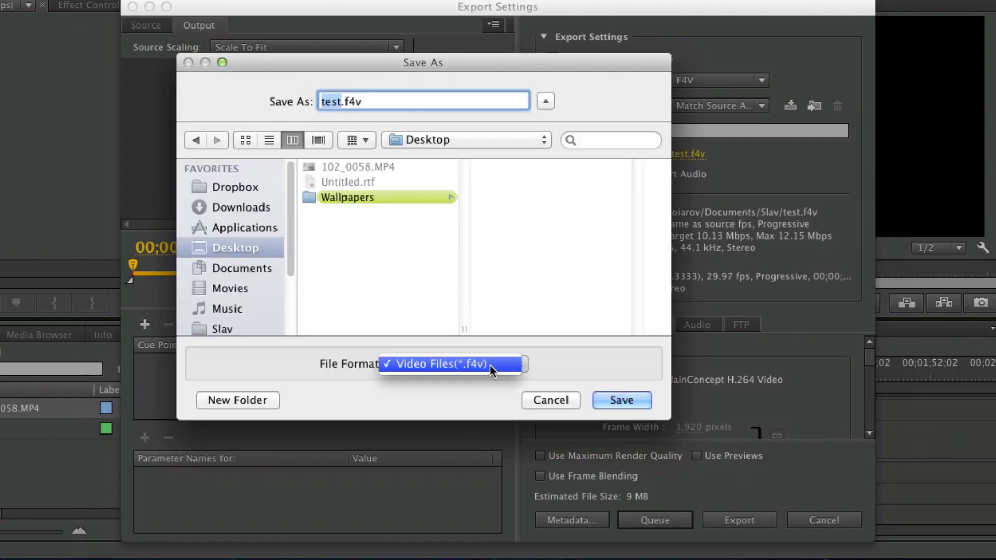
pyautogui.click(631, 401)
pyautogui.click(631, 401)
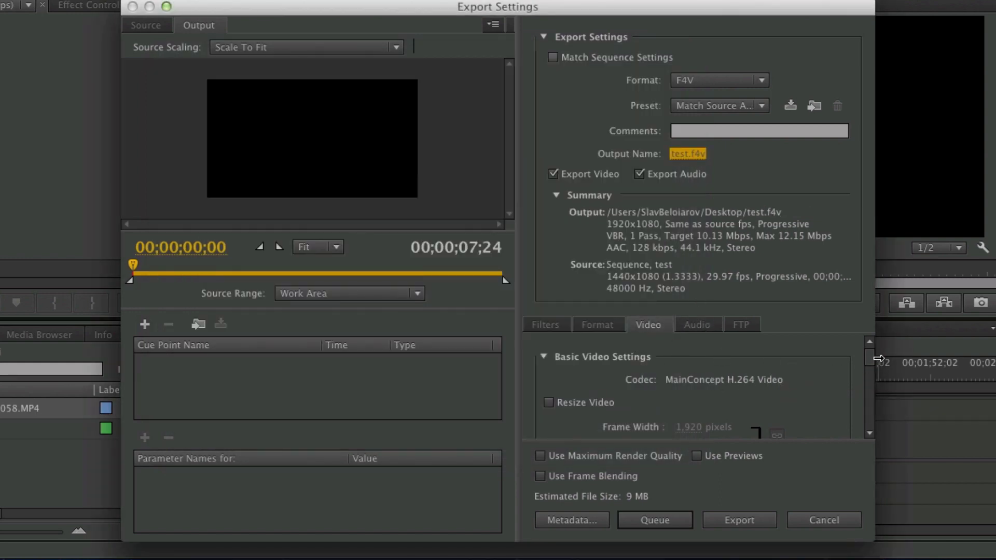
# Step: Leave Resize Video off and set Bitrate Encoding to VBR 1 Pass
pyautogui.scroll(-2, 871, 362)
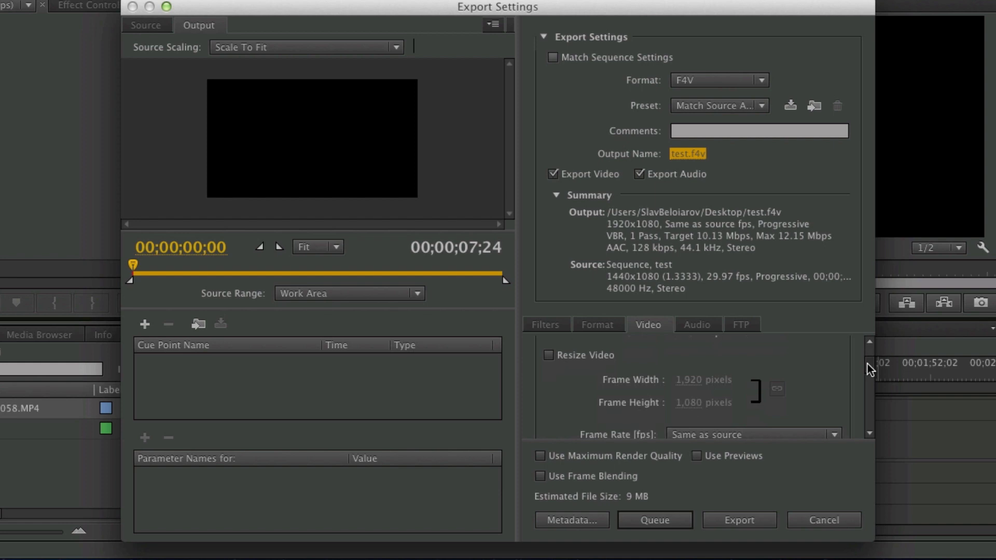
pyautogui.click(549, 355)
pyautogui.click(556, 354)
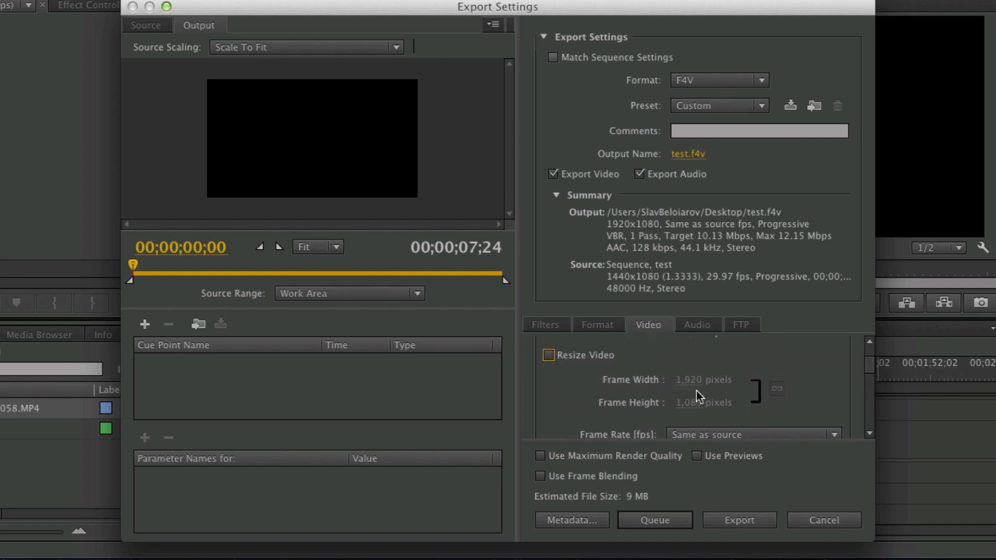
pyautogui.moveTo(872, 362); pyautogui.dragTo(867, 375)
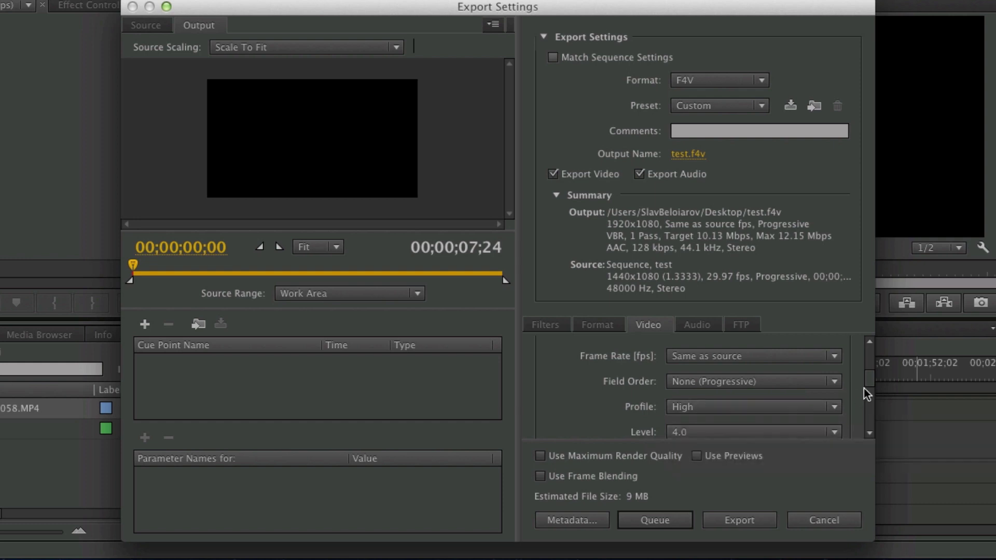
pyautogui.scroll(-3, 866, 381)
pyautogui.scroll(-1, 858, 390)
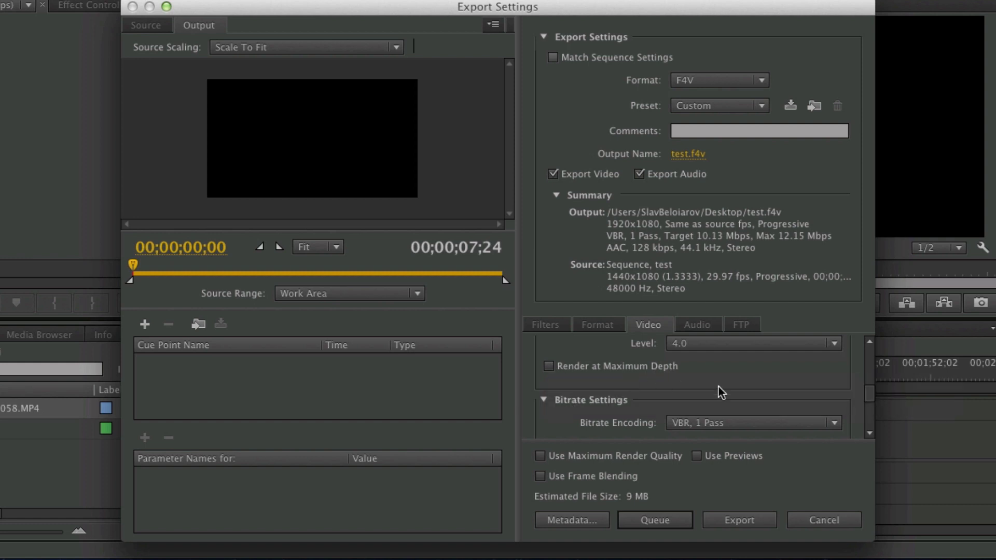
pyautogui.scroll(-2, 864, 395)
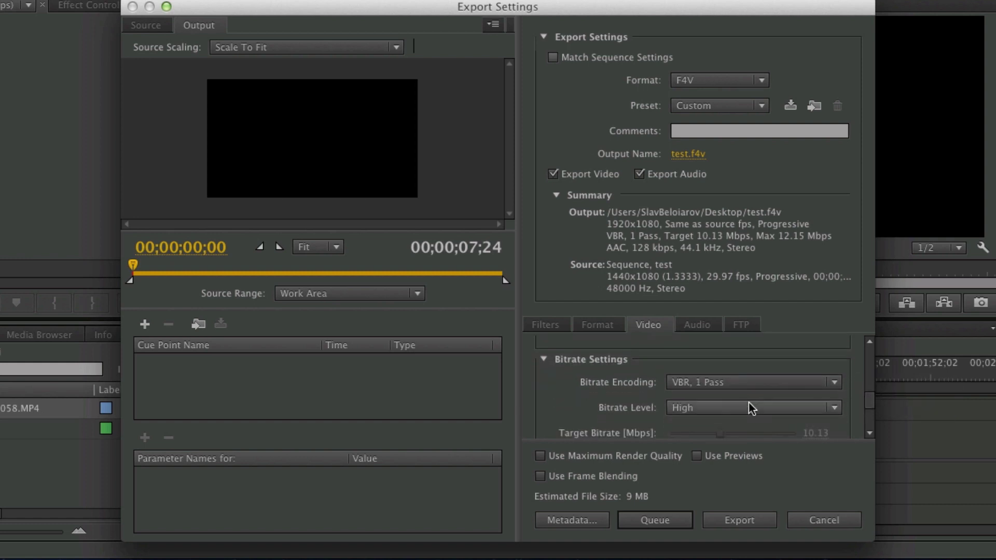
pyautogui.click(709, 382)
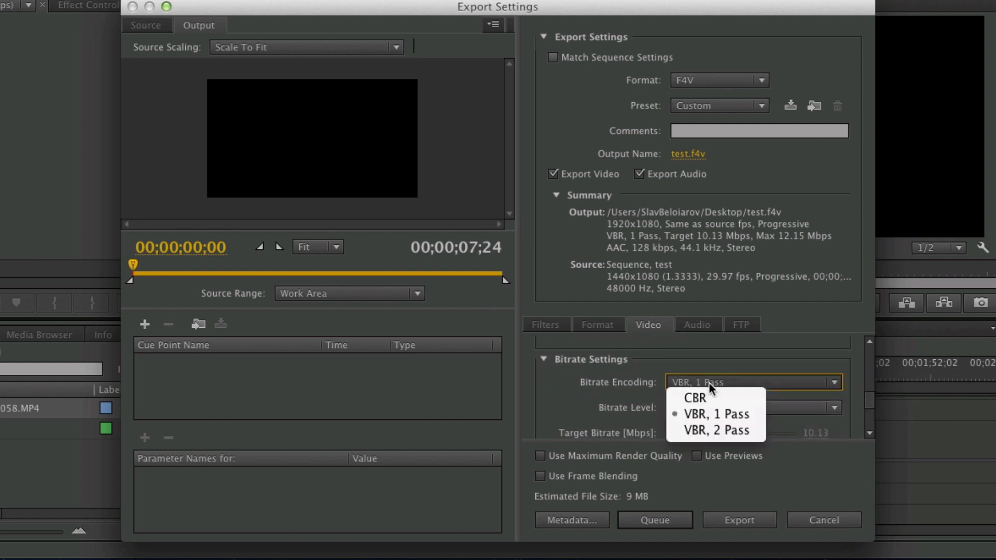
pyautogui.click(717, 413)
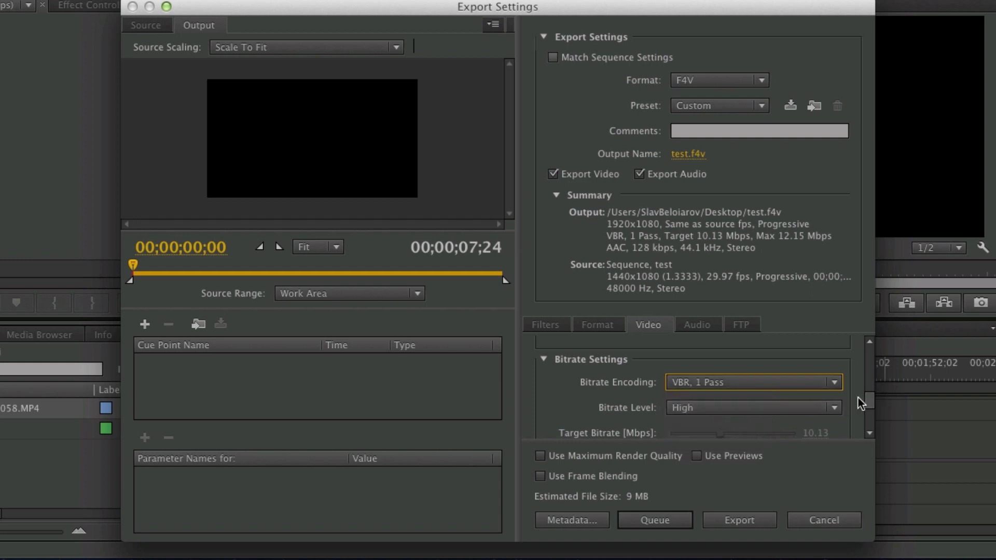
# Step: Try a Custom bitrate level, then return it to High (10.13 Mbps target, 12.15 max)
pyautogui.scroll(-2, 868, 400)
pyautogui.click(719, 366)
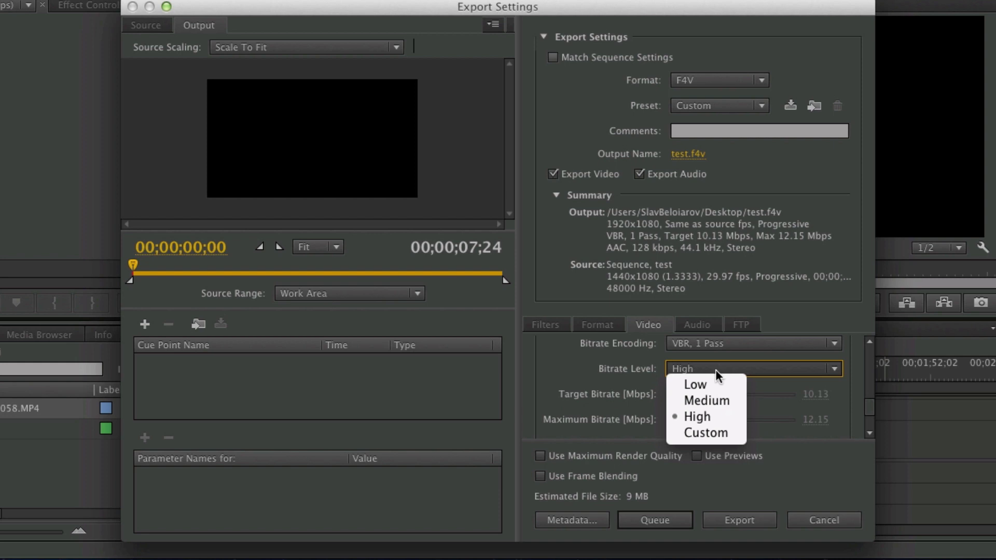
pyautogui.click(705, 434)
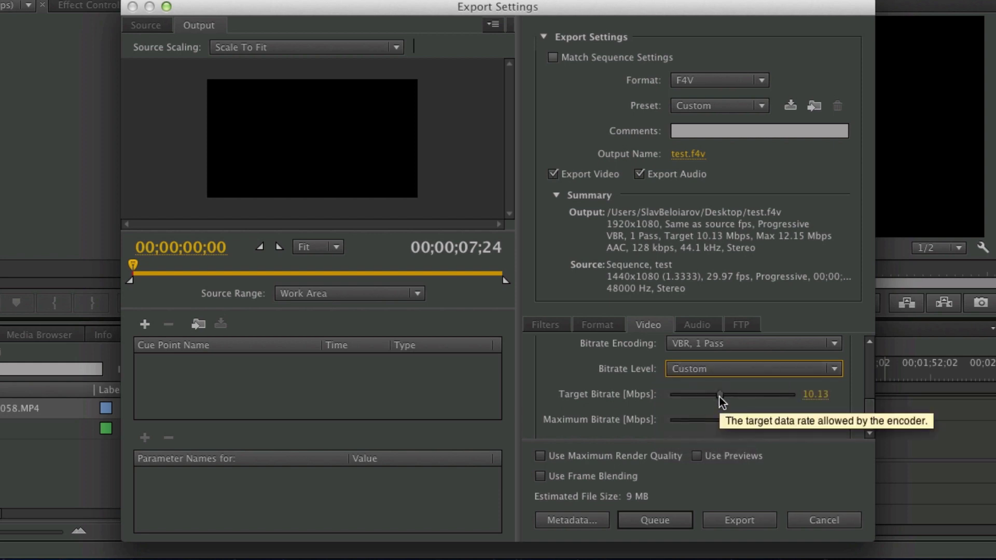
pyautogui.moveTo(719, 395)
pyautogui.mouseDown()
pyautogui.moveTo(848, 396)
pyautogui.moveTo(721, 401)
pyautogui.mouseUp()
pyautogui.click(754, 369)
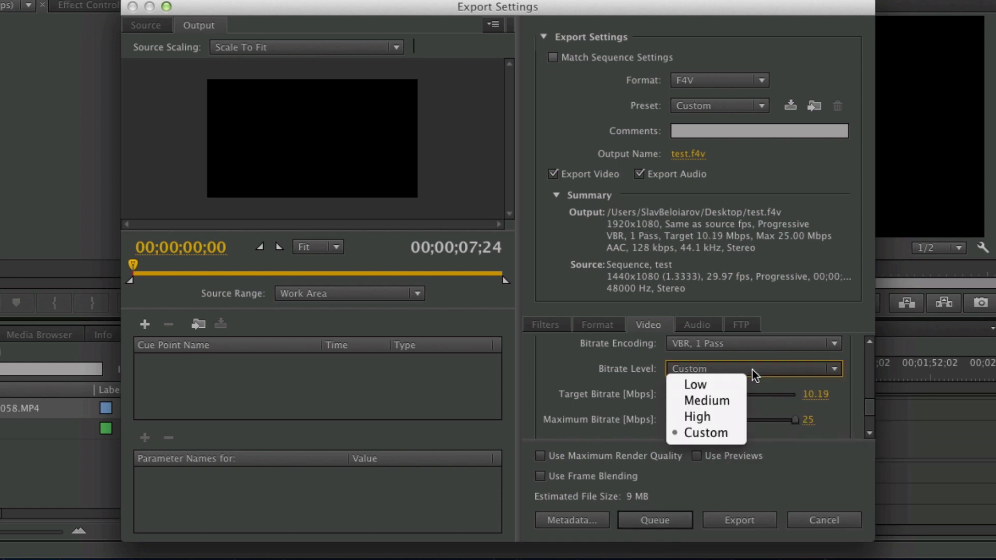
pyautogui.click(712, 417)
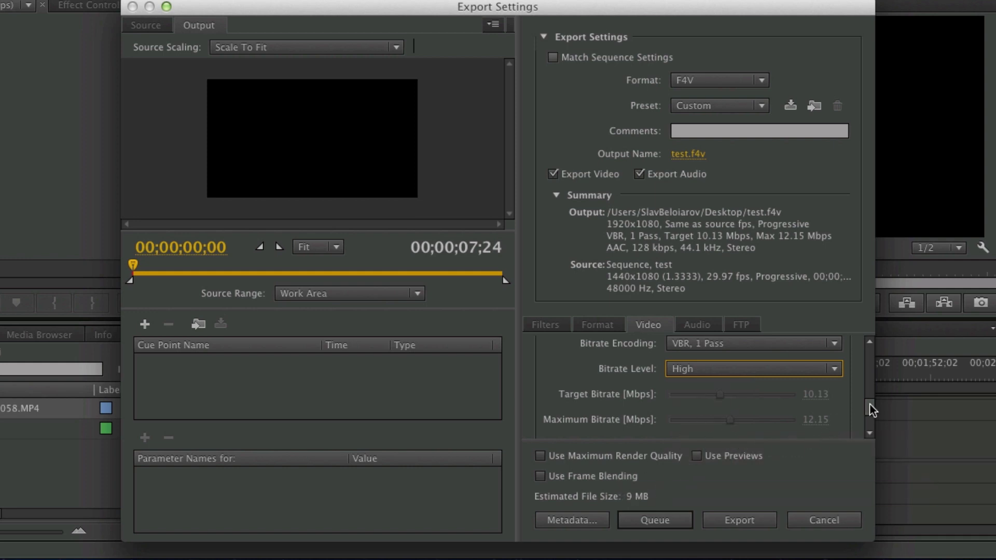
pyautogui.scroll(-3, 870, 411)
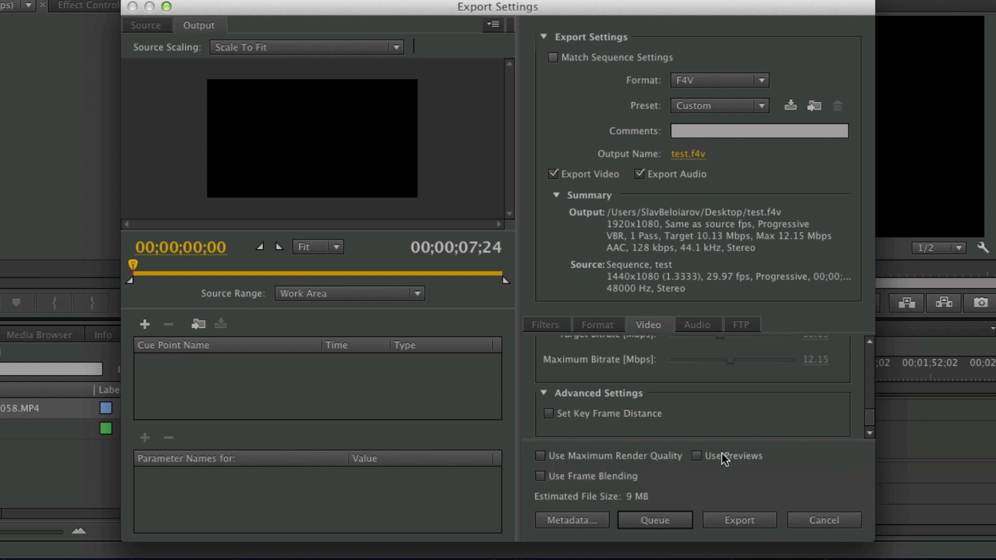
# Step: Abandon saving a 'Youtube HD' preset and export the sequence to test.f4v
pyautogui.scroll(5, 866, 415)
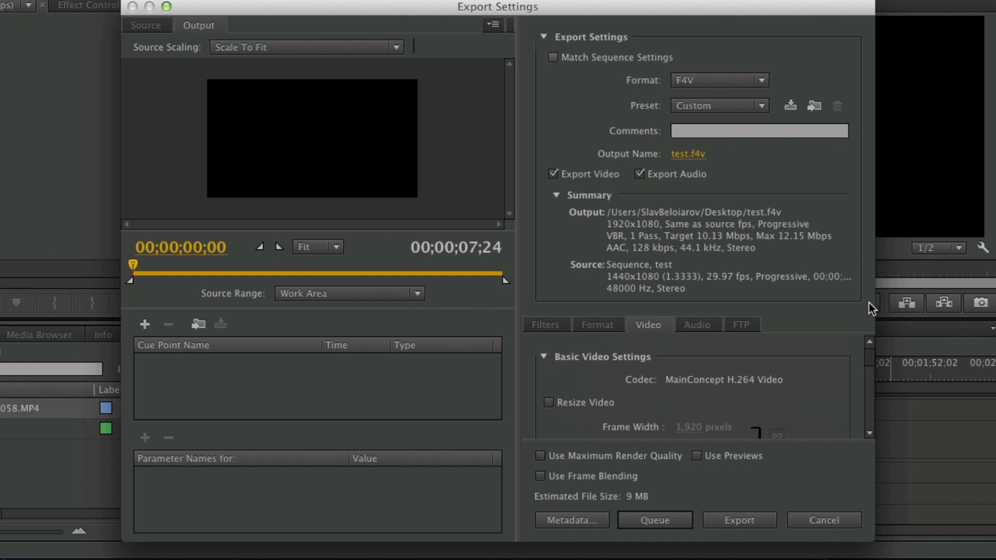
pyautogui.click(788, 107)
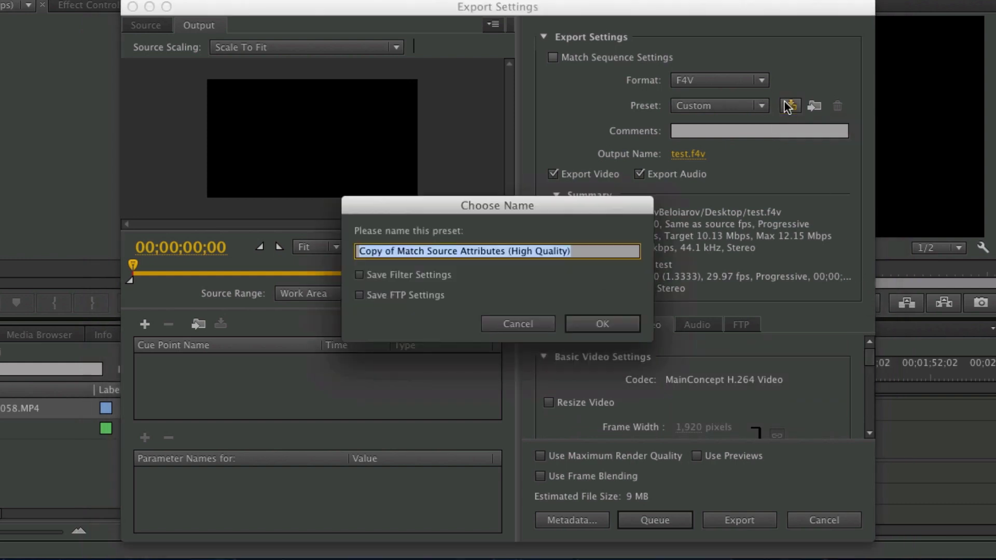
pyautogui.write('You')
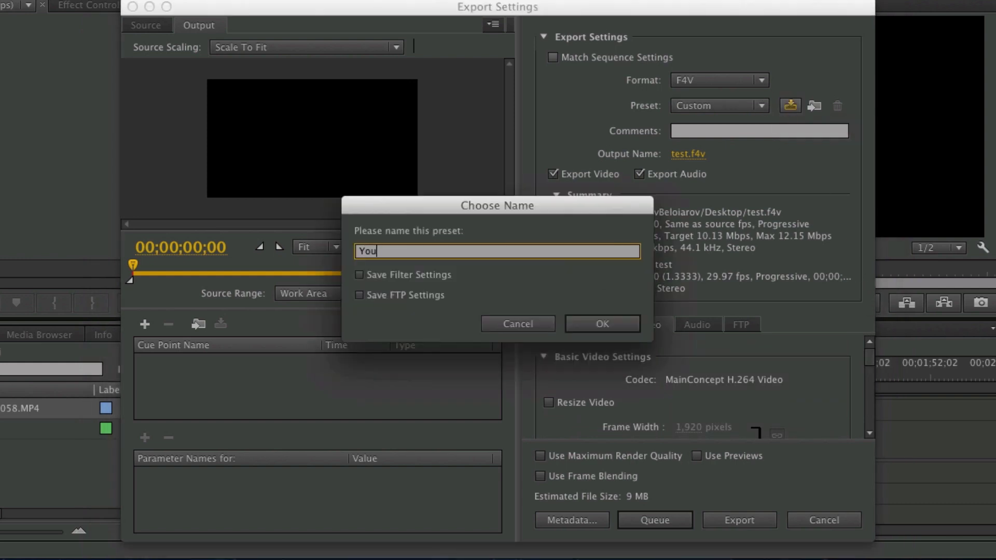
pyautogui.write('tube HD')
pyautogui.click(604, 323)
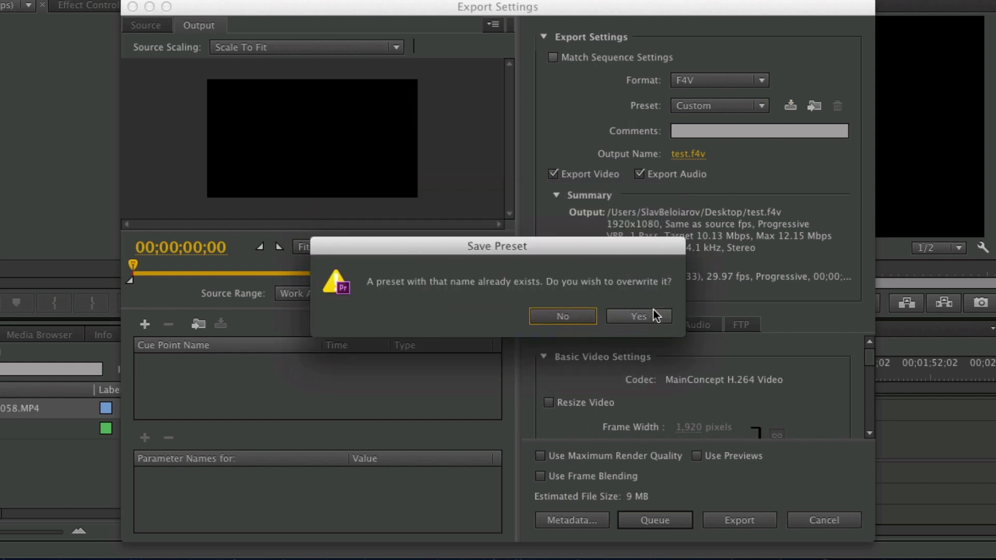
pyautogui.click(566, 322)
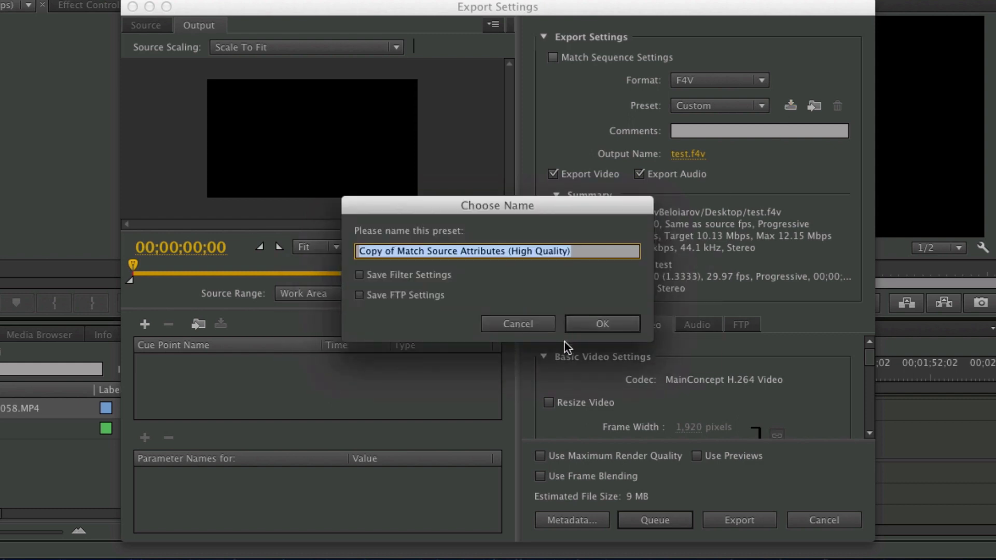
pyautogui.click(531, 325)
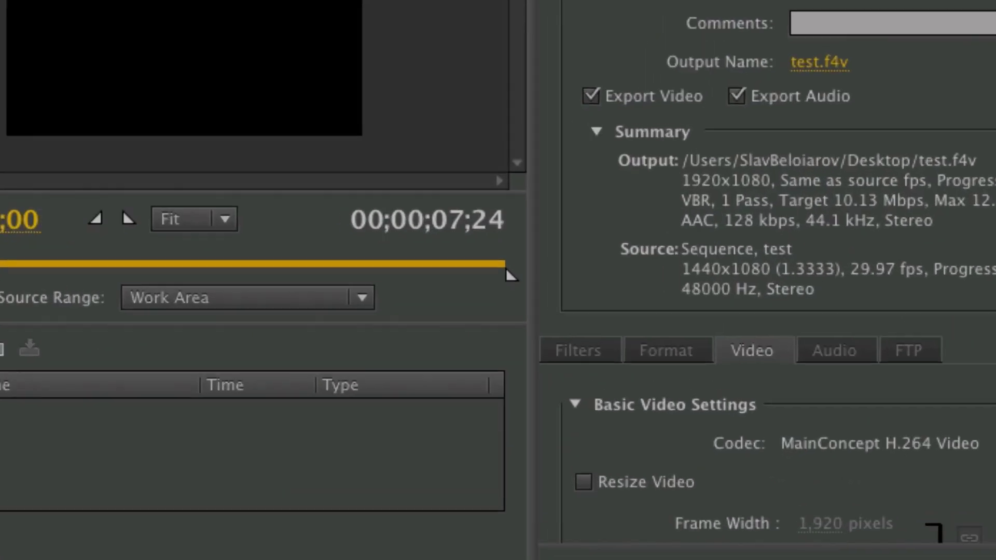
pyautogui.click(754, 515)
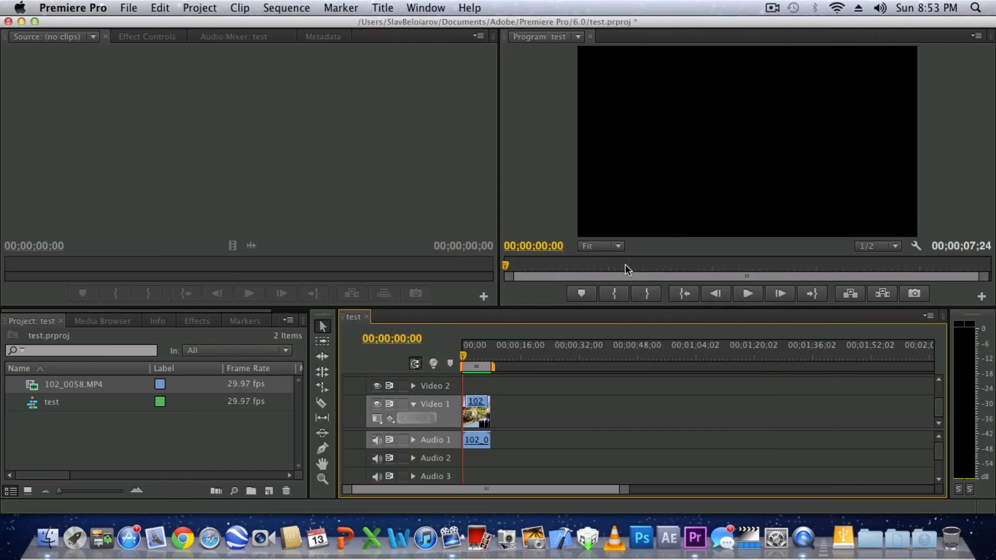
# Step: Hide the Premiere window once encoding finishes to reveal test.f4v on the Desktop
pyautogui.click(21, 21)
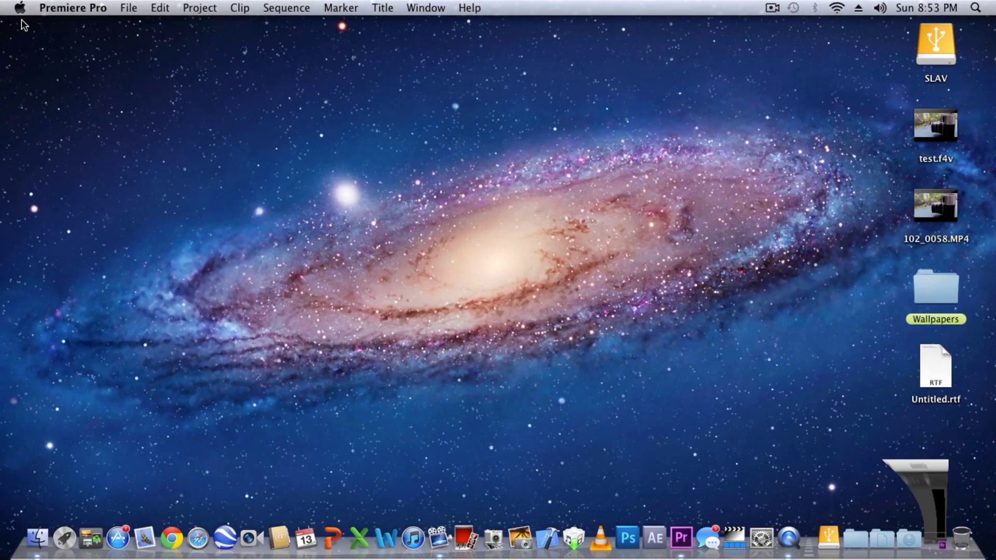
# Step: Open test.f4v with VLC.app, watch its 7-second playback, then close the VLC window
pyautogui.rightClick(945, 144)
pyautogui.moveTo(830, 161)
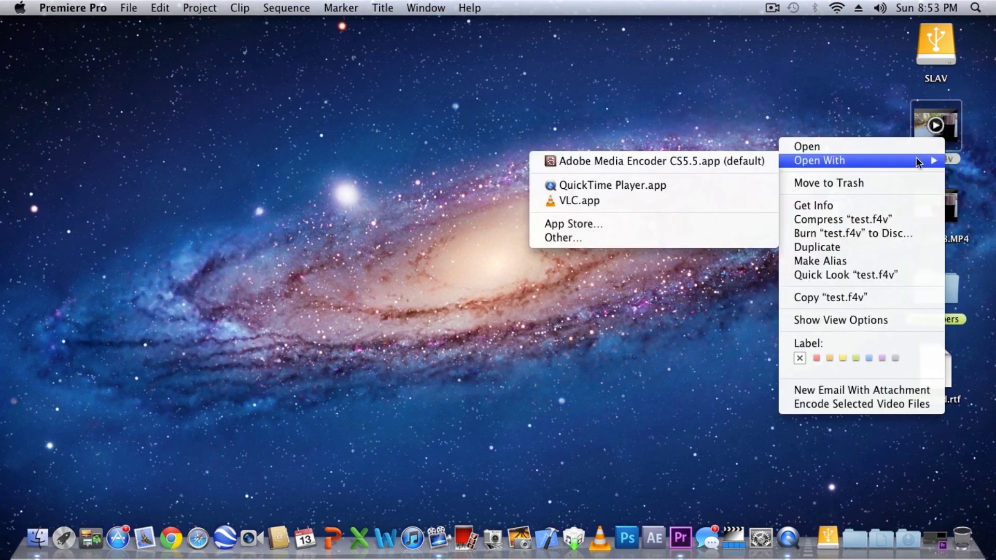
pyautogui.click(631, 204)
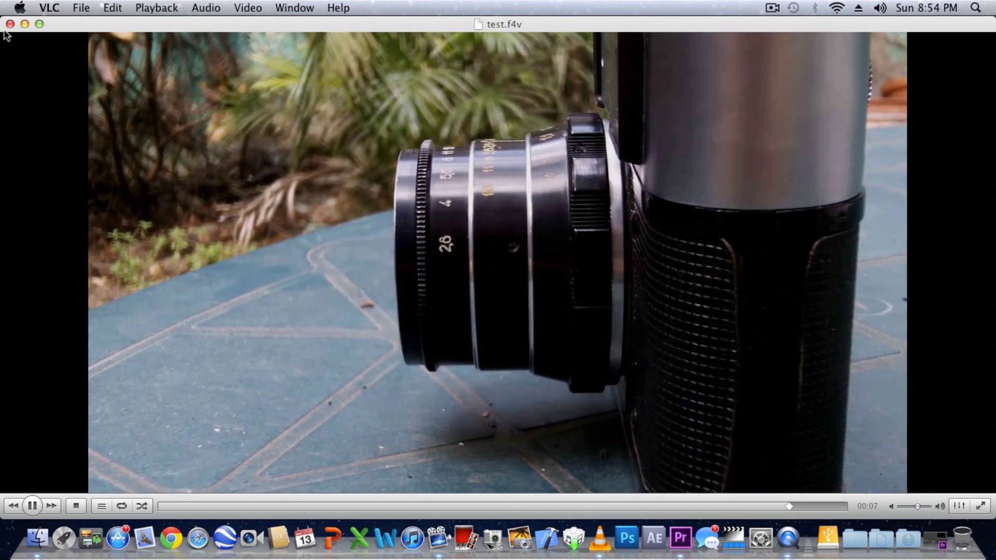
pyautogui.click(10, 24)
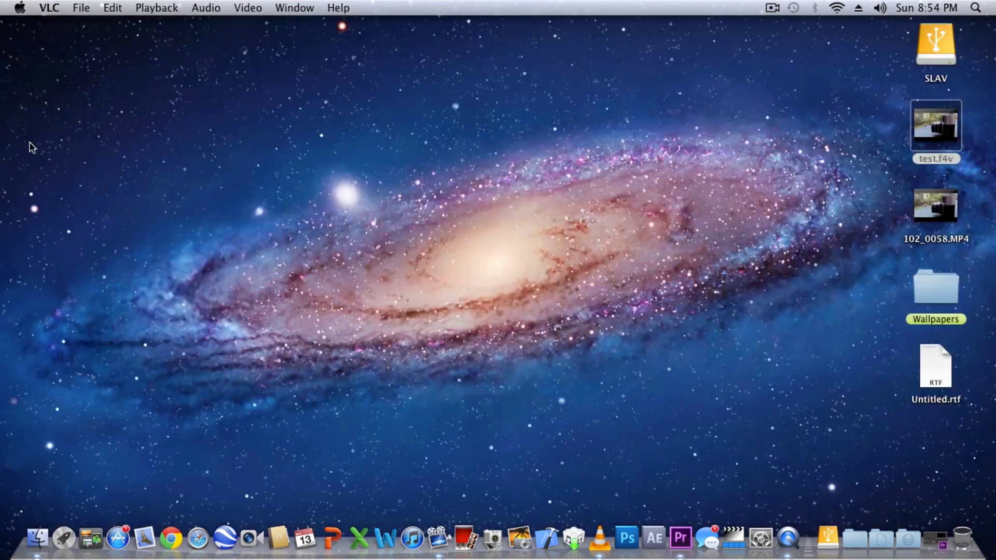
pyautogui.click(513, 282)
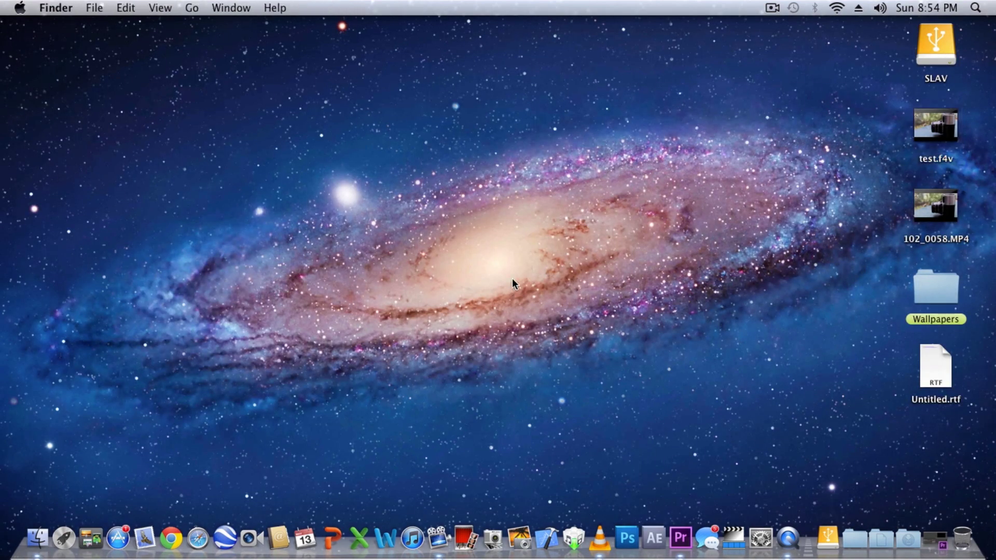